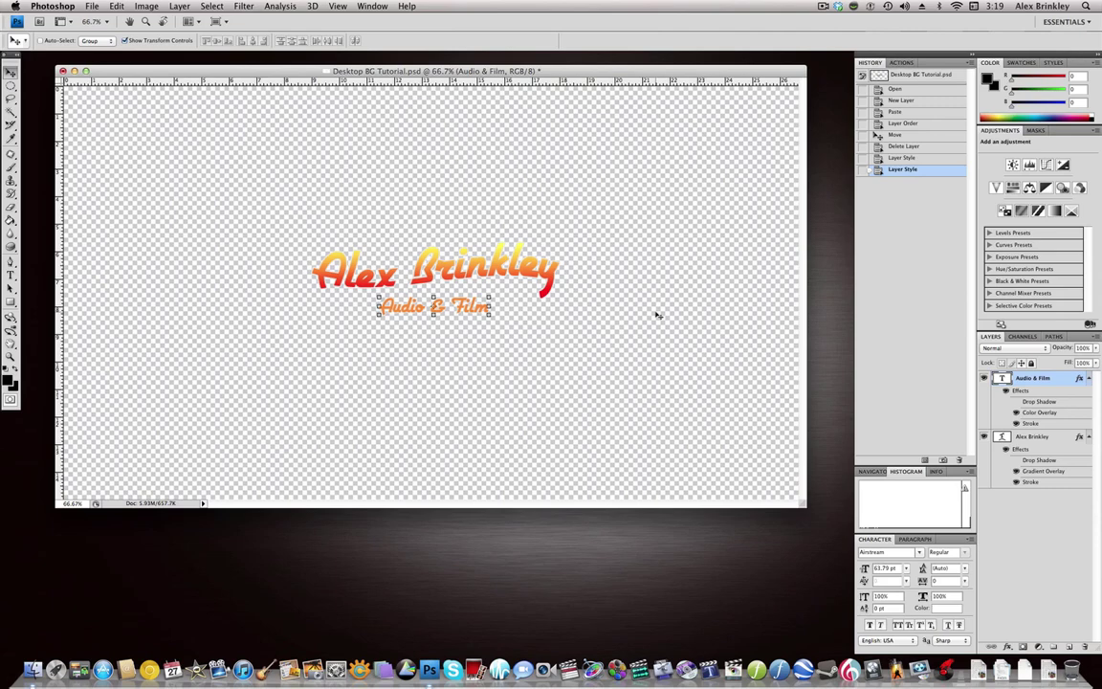
Deselect the Audio & Film layer and preview the current wallpaper on the desktop
{"action": "left_click", "coordinate": [1039, 553]}
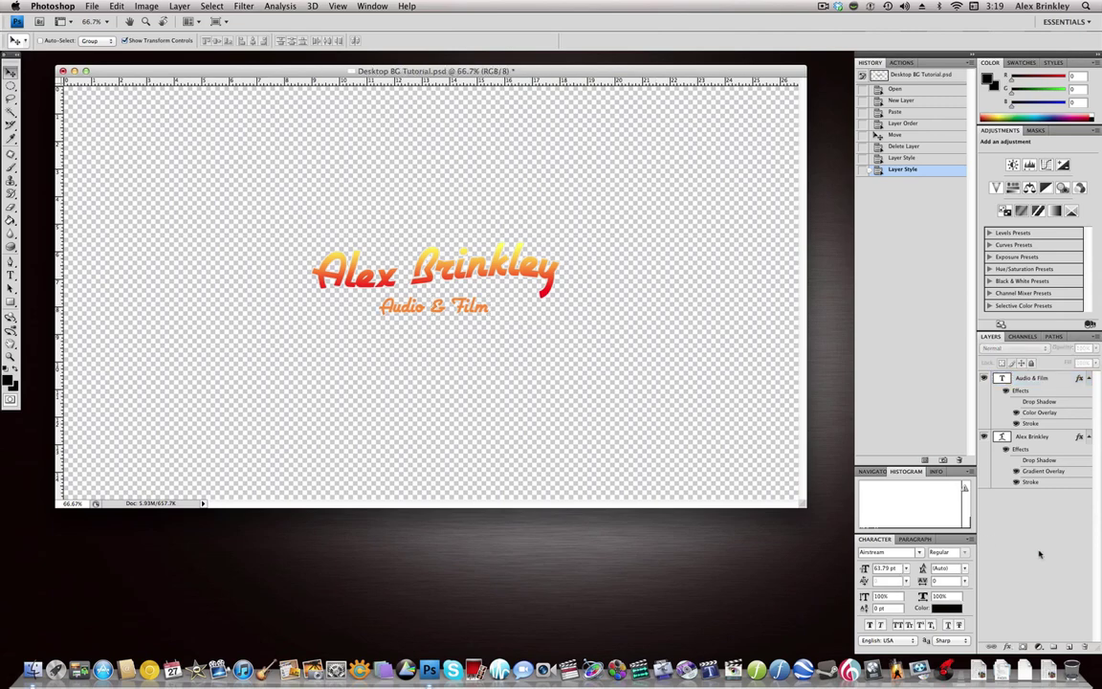
{"action": "key", "text": "F11"}
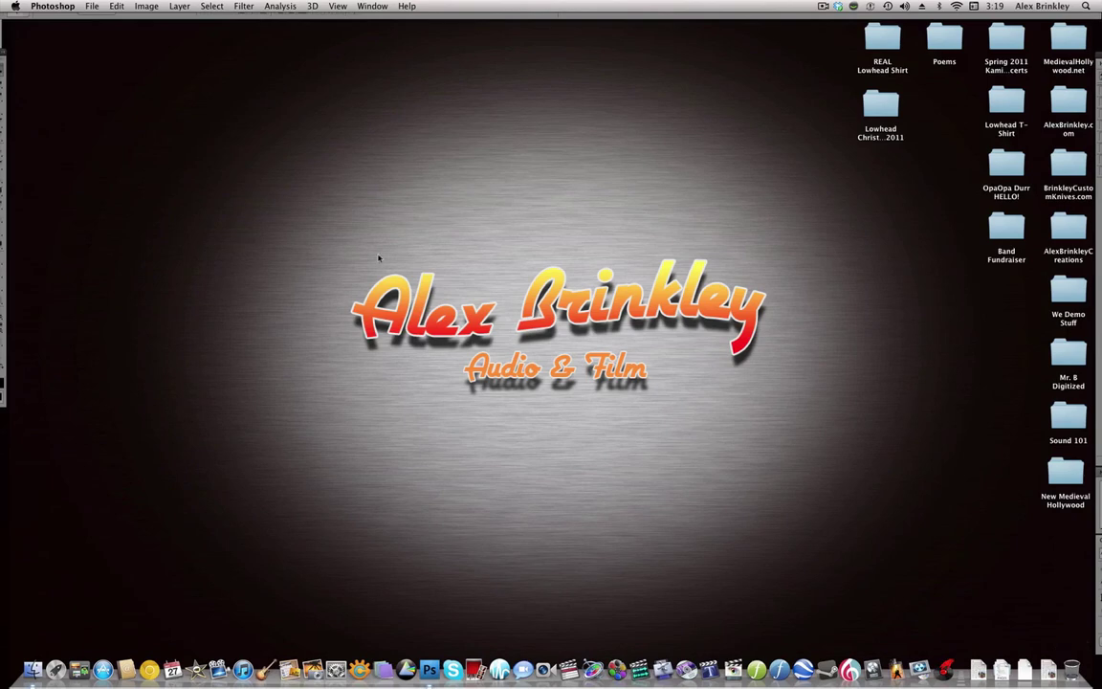
{"action": "key", "text": "F11"}
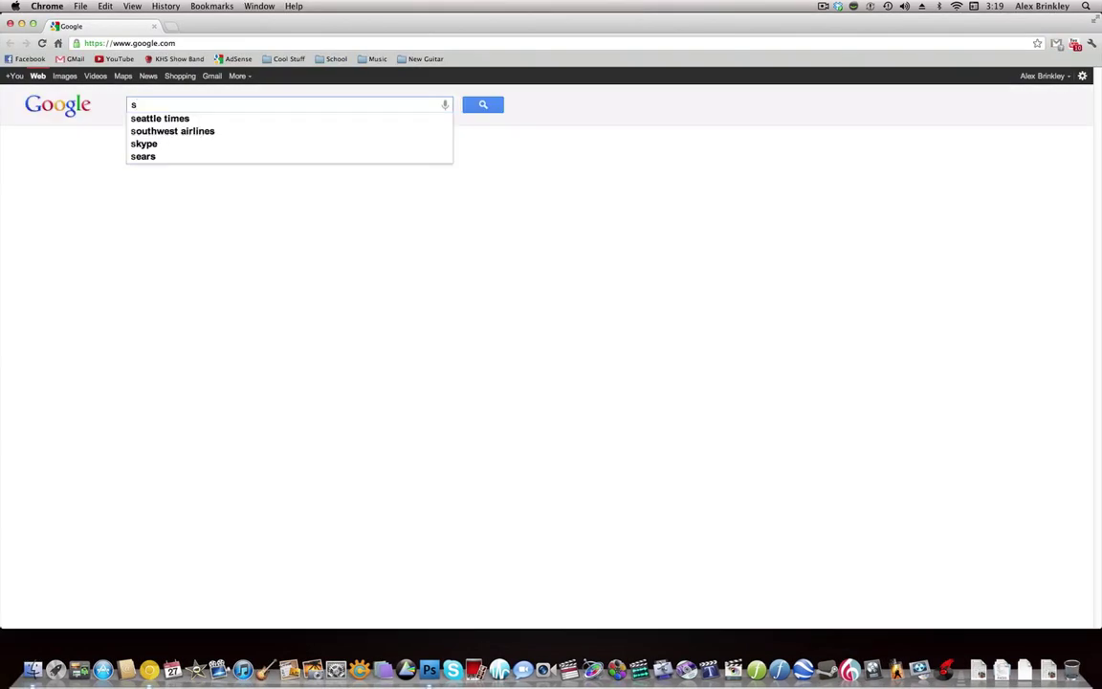
Search Google Images for large 'sheet metal texture' pictures
{"action": "type", "text": "heet metal s"}
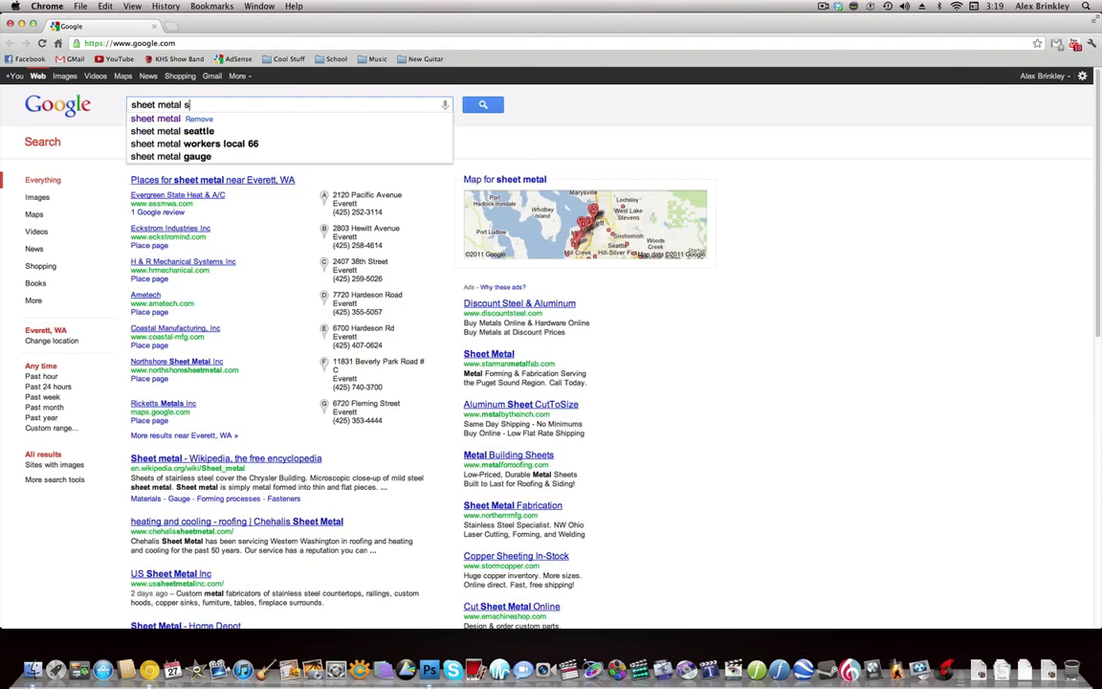
{"action": "key", "text": "BackSpace"}
{"action": "type", "text": "texture"}
{"action": "key", "text": "Return"}
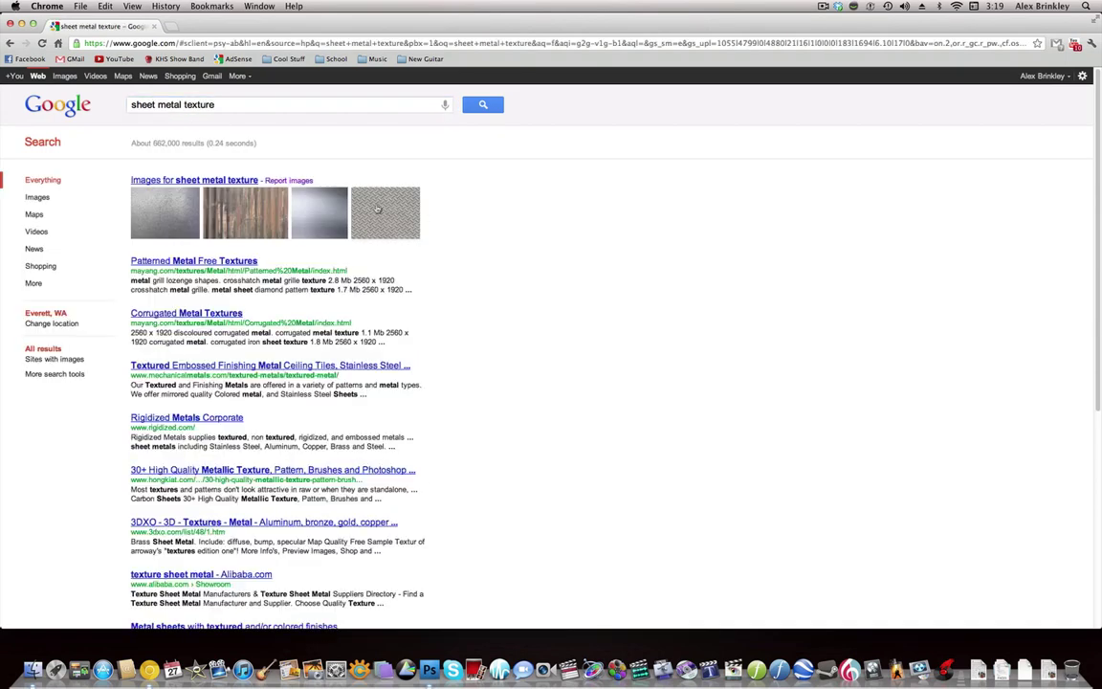
{"action": "left_click", "coordinate": [67, 78]}
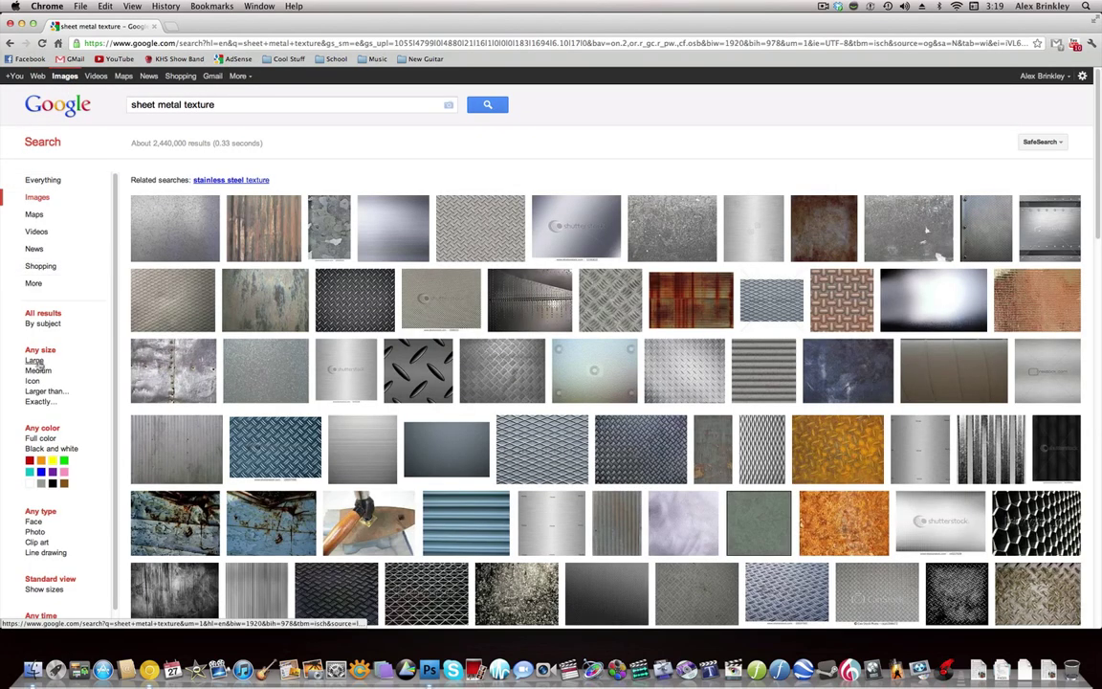
{"action": "left_click", "coordinate": [33, 361]}
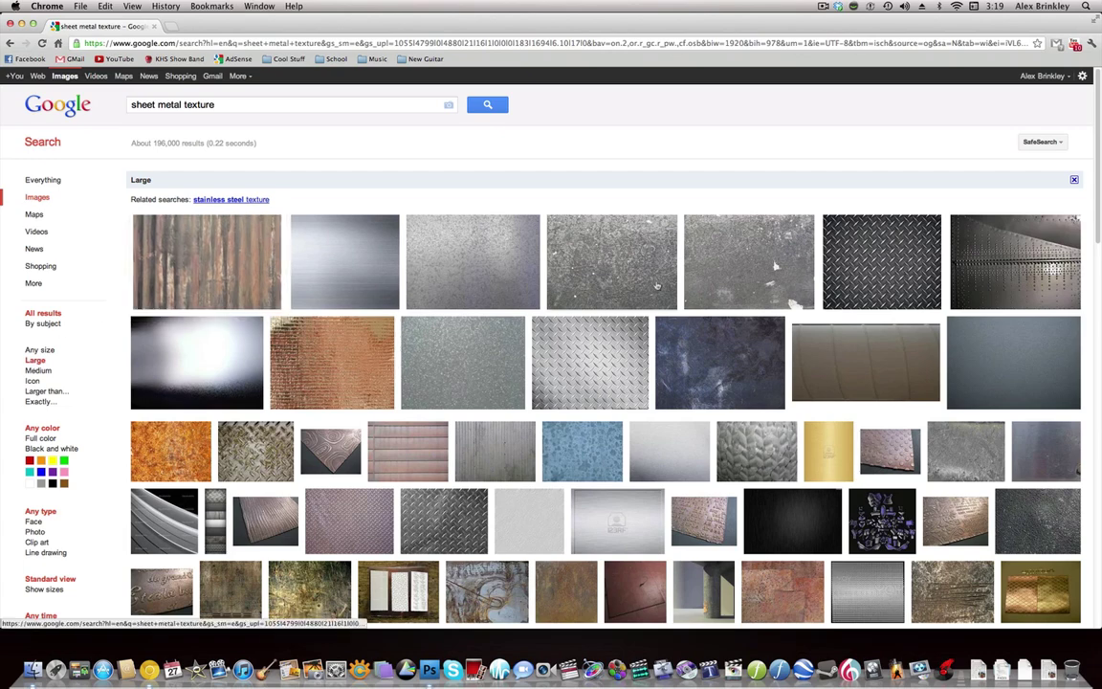
Change the query to 'bricks texture' and rerun the large image search
{"action": "left_click_drag", "start_coordinate": [180, 104], "coordinate": [126, 104]}
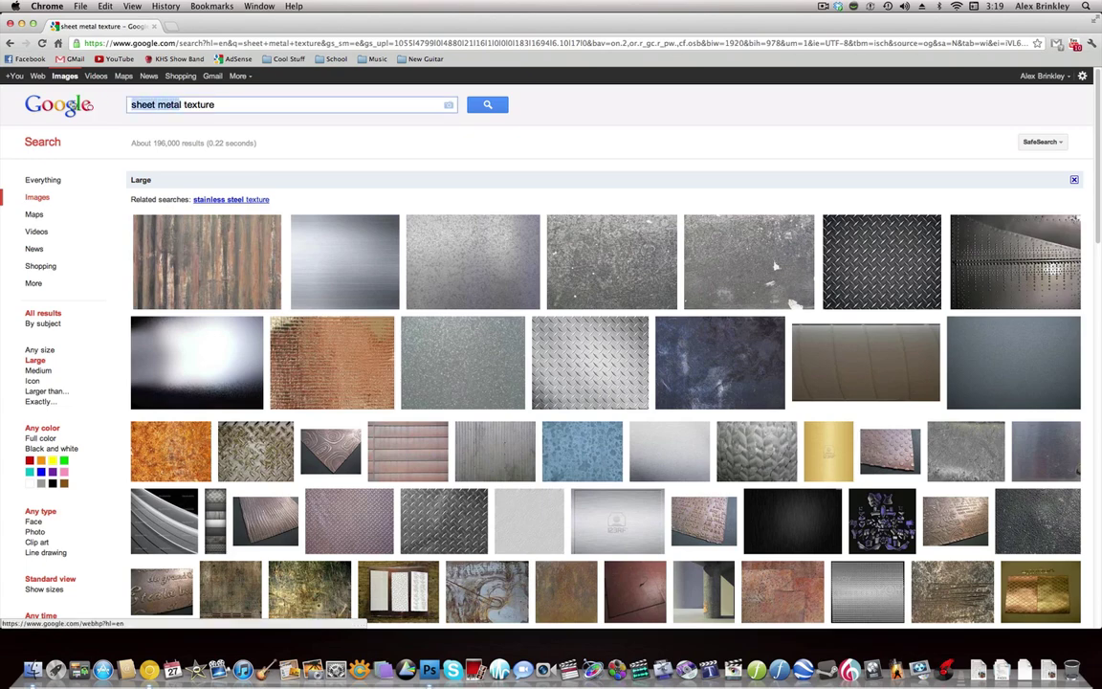
{"action": "key", "text": "BackSpace"}
{"action": "type", "text": "bricks"}
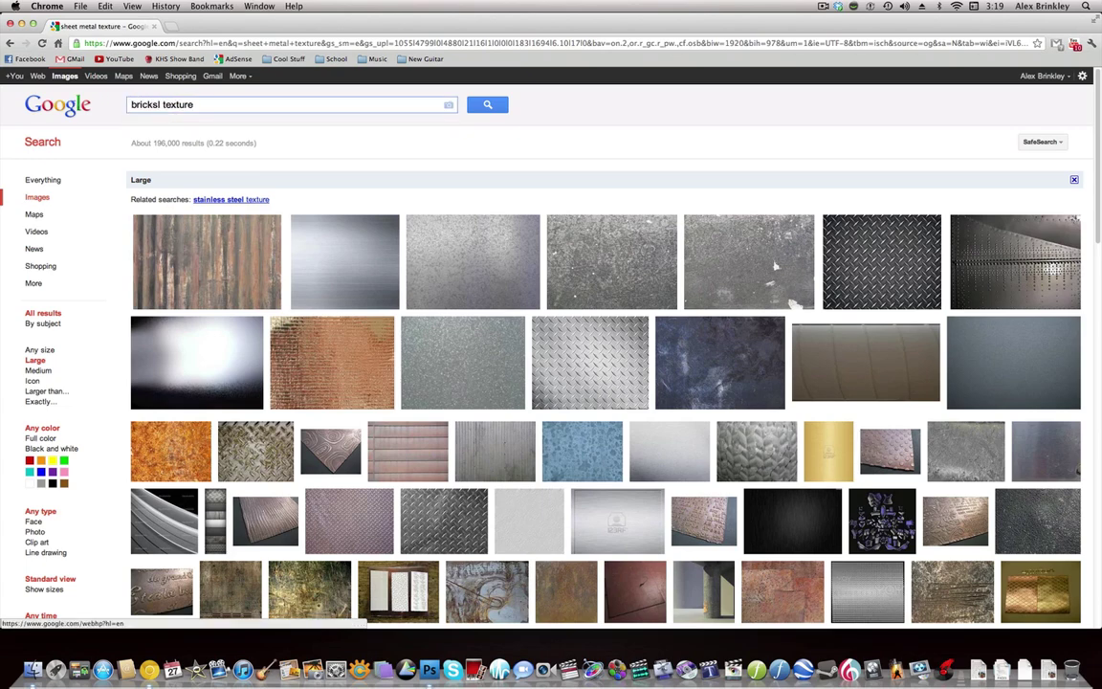
{"action": "key", "text": "Return"}
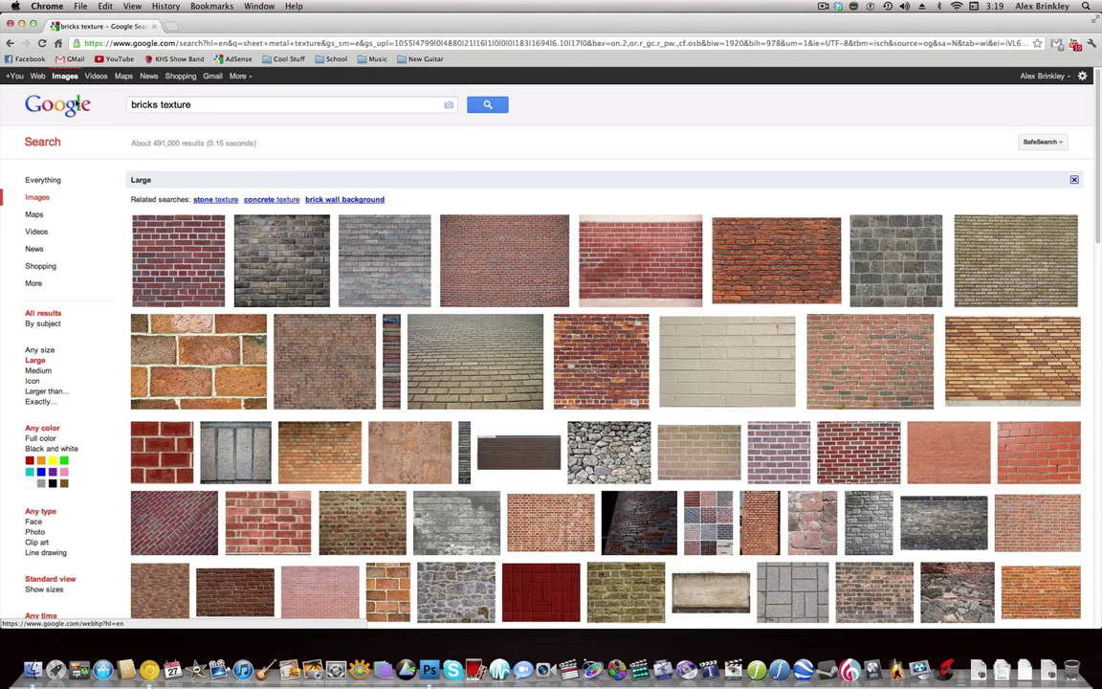
Open Texture 2.jpg from Downloads in Preview, then quit Preview to return to Photoshop
{"action": "key", "text": "super+Tab"}
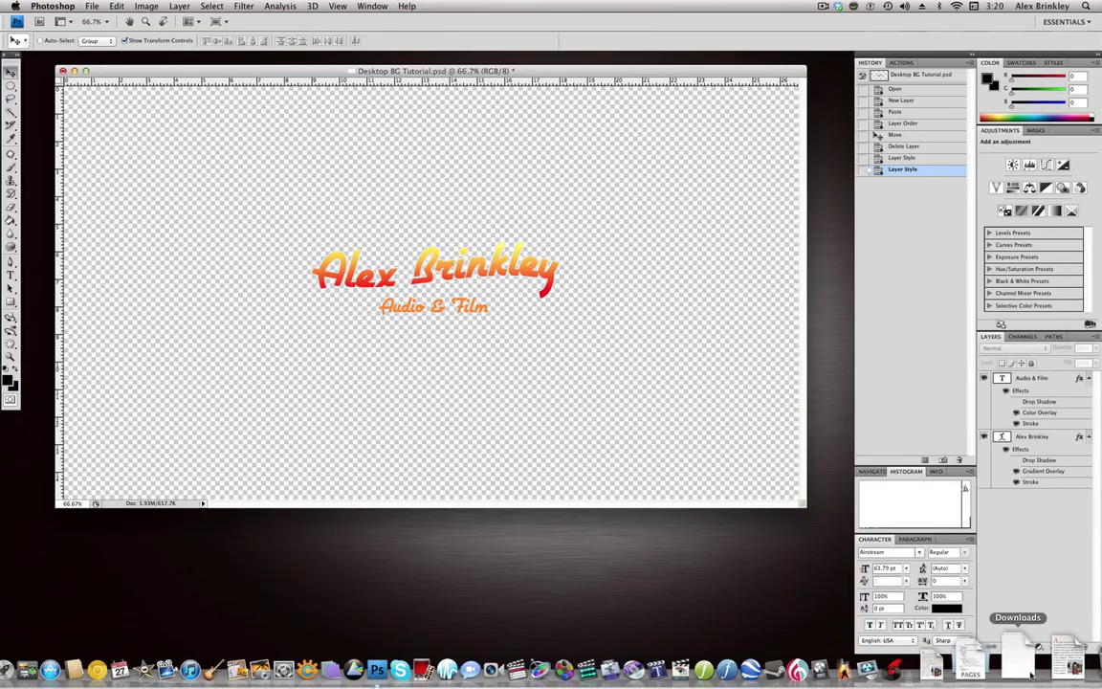
{"action": "left_click", "coordinate": [1031, 675]}
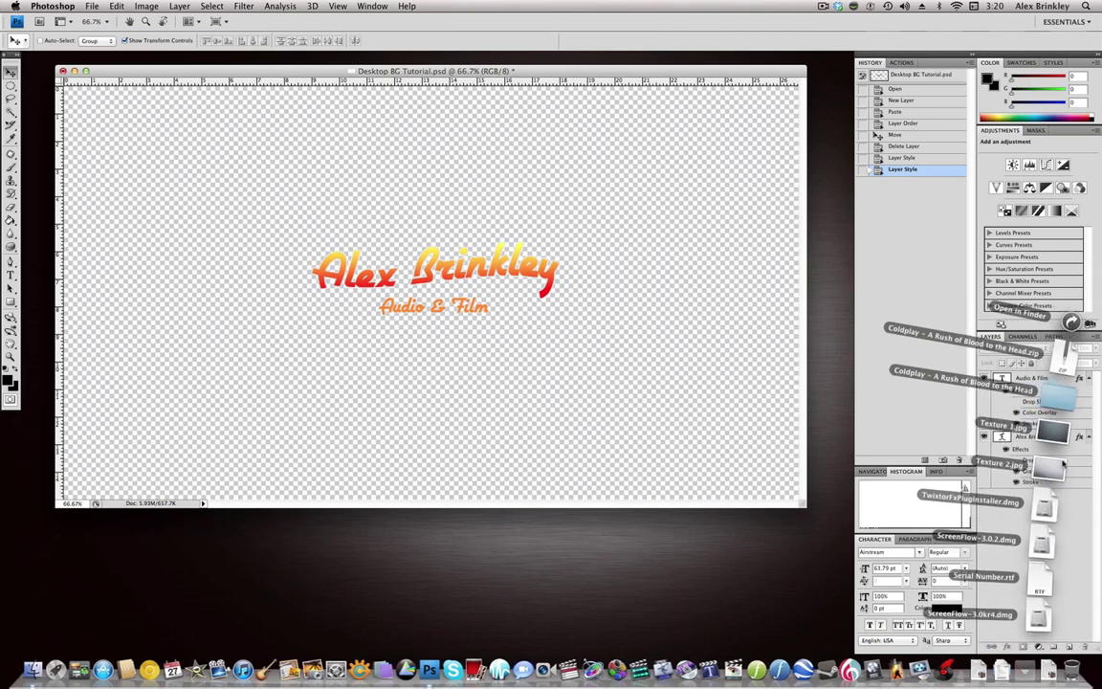
{"action": "left_click", "coordinate": [1050, 466]}
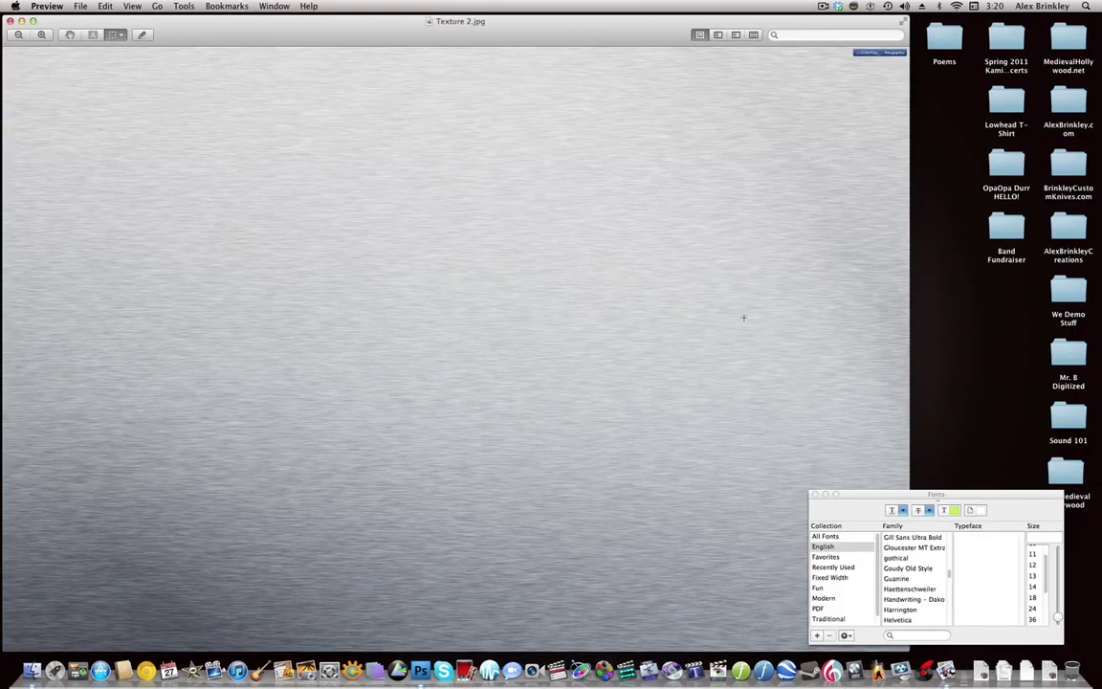
{"action": "key", "text": "super+q"}
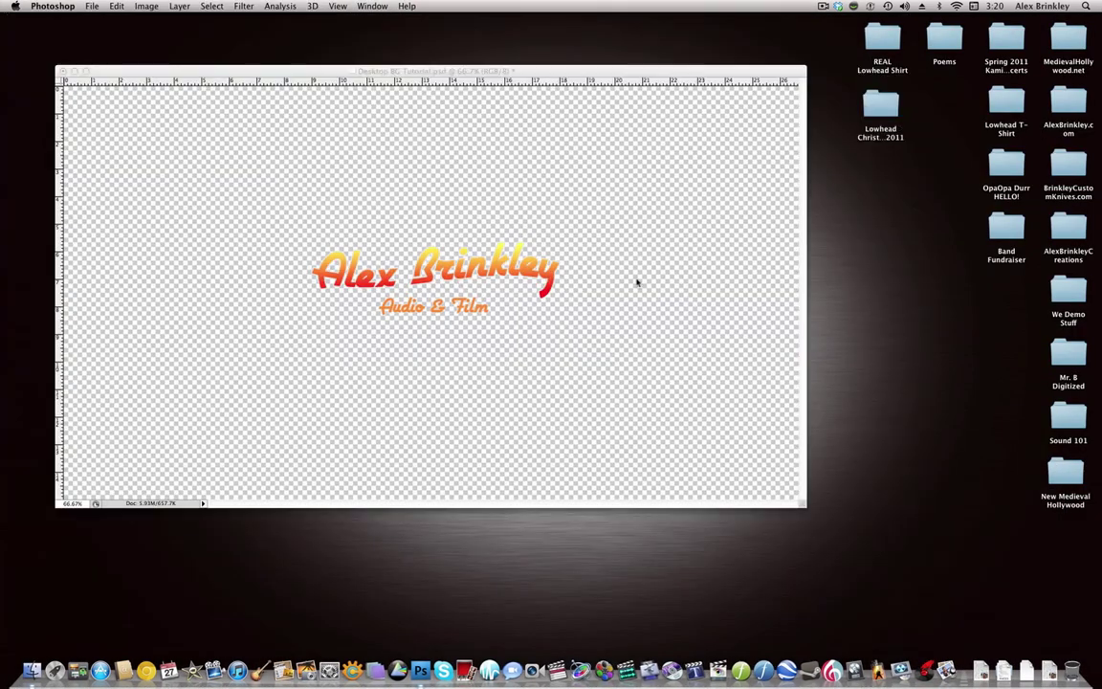
Paste the brushed-metal texture onto new Layer 1, move it below the text layers and position it
{"action": "left_click", "coordinate": [1070, 647]}
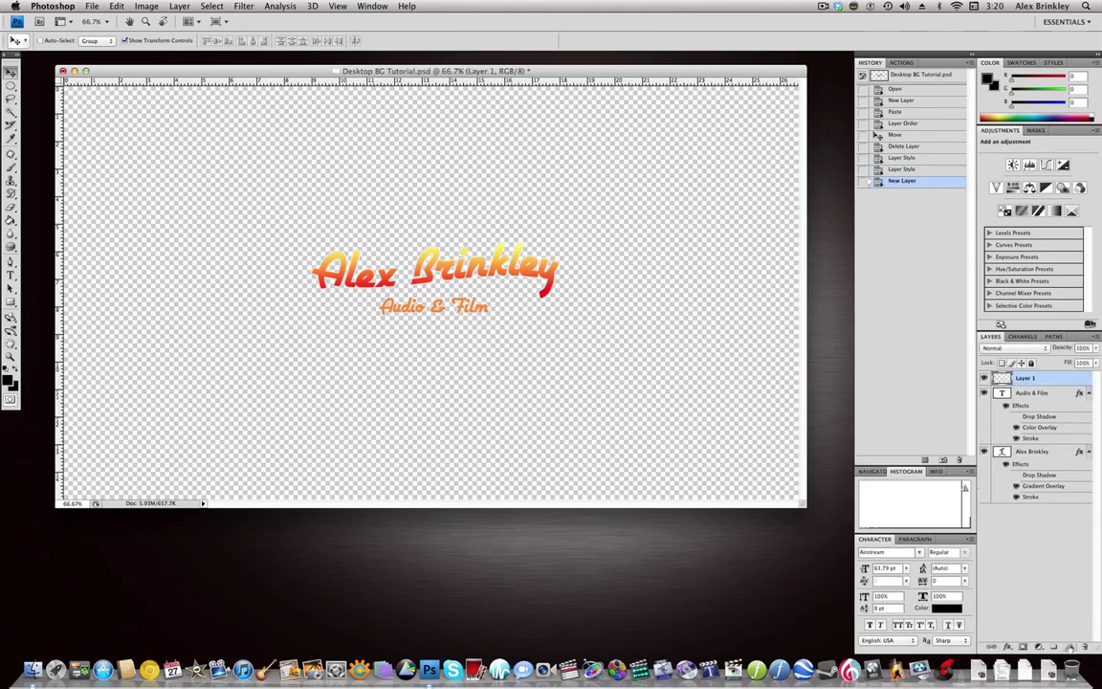
{"action": "key", "text": "super+v"}
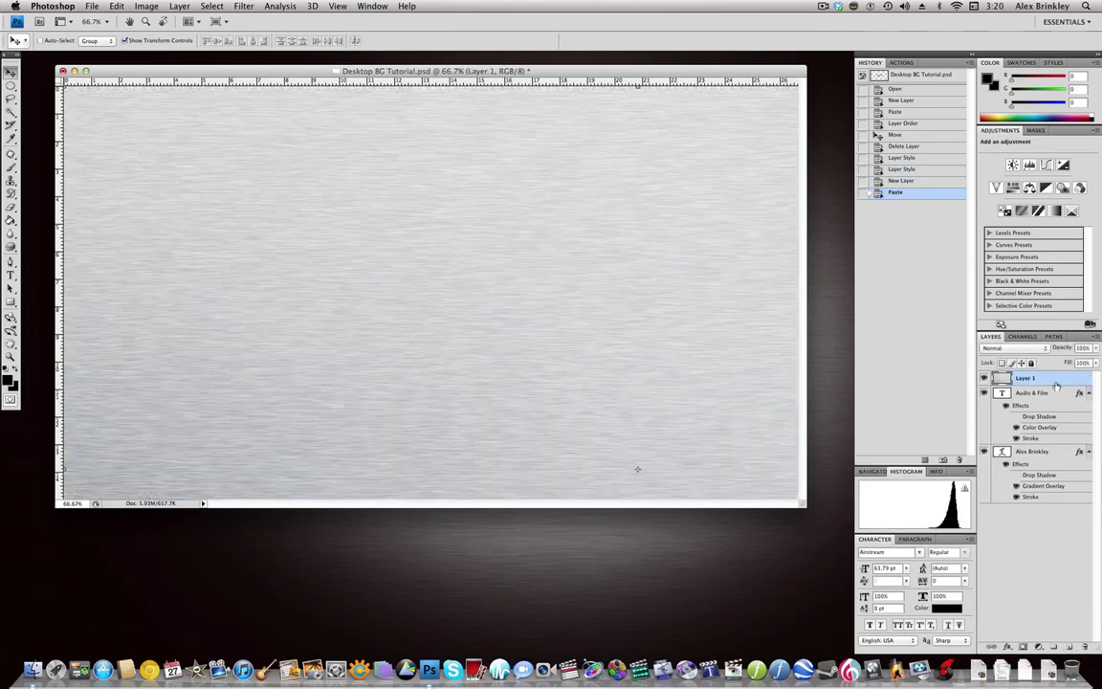
{"action": "left_click_drag", "start_coordinate": [1055, 385], "coordinate": [1033, 505]}
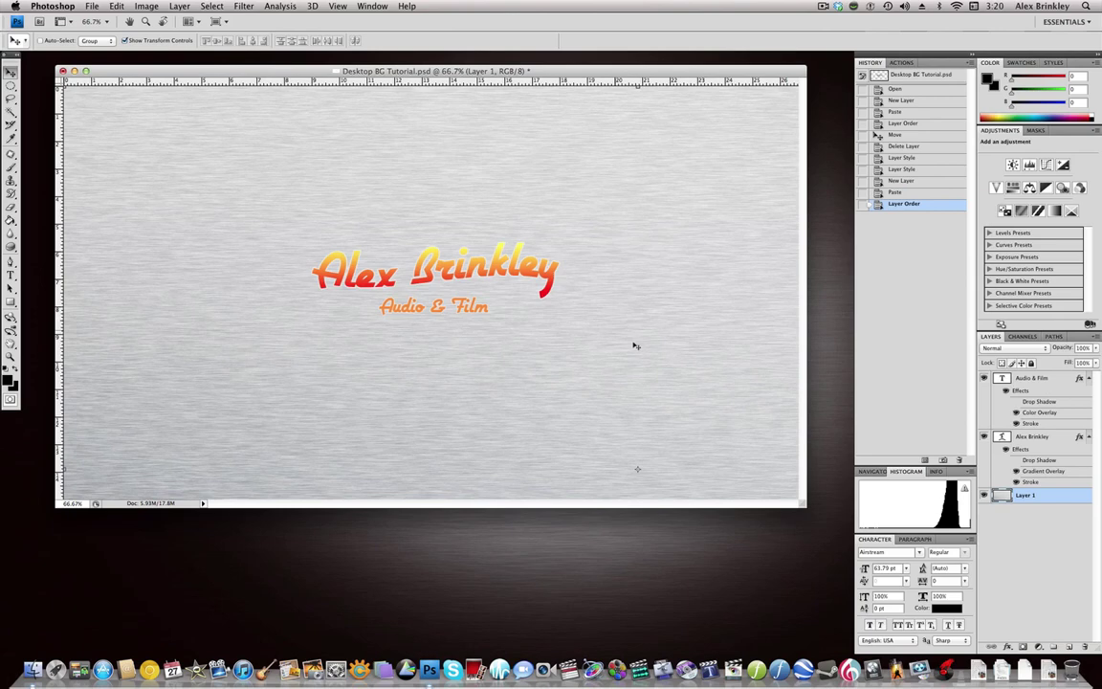
{"action": "mouse_move", "coordinate": [603, 325]}
{"action": "left_mouse_down"}
{"action": "mouse_move", "coordinate": [450, 229]}
{"action": "mouse_move", "coordinate": [484, 207]}
{"action": "left_mouse_up"}
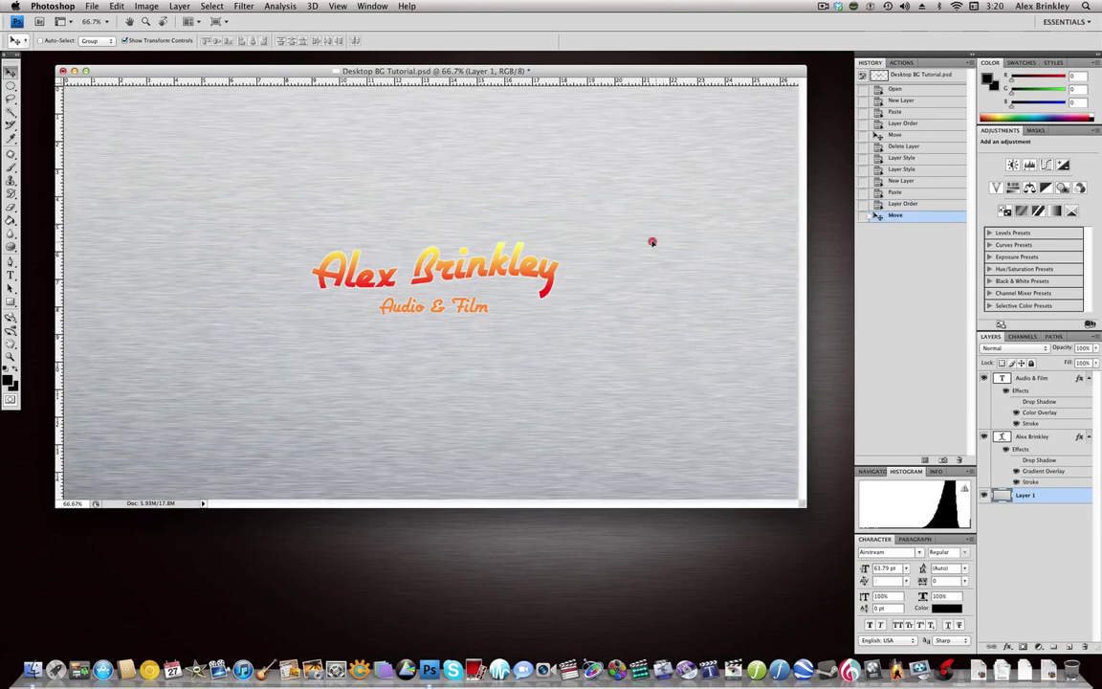
{"action": "left_click_drag", "start_coordinate": [652, 242], "coordinate": [664, 229]}
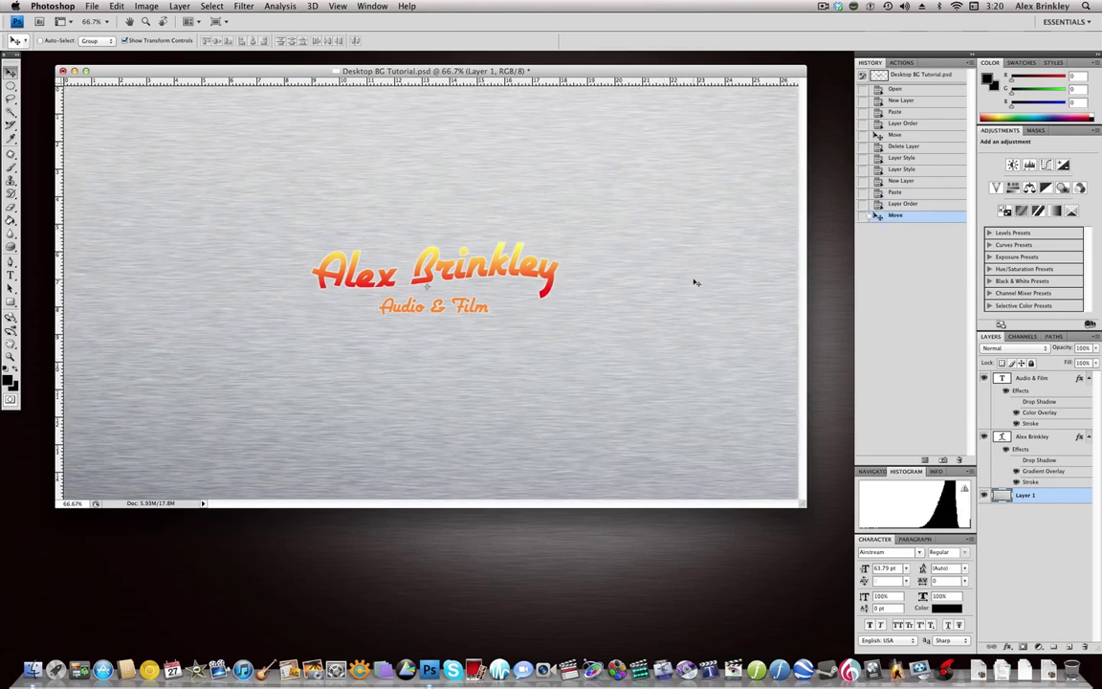
{"action": "left_click", "coordinate": [1034, 539]}
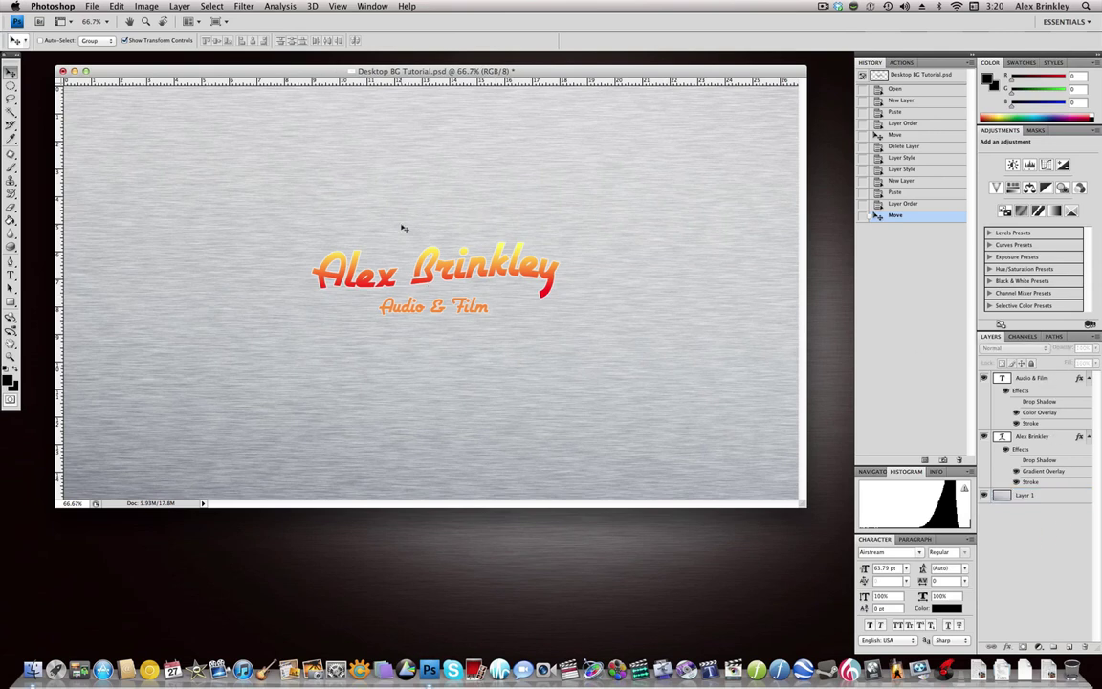
Select both text layers and nudge them slightly lower while zoomed in on the title
{"action": "left_click", "coordinate": [1034, 378]}
{"action": "left_click", "coordinate": [1042, 436], "text": "shift"}
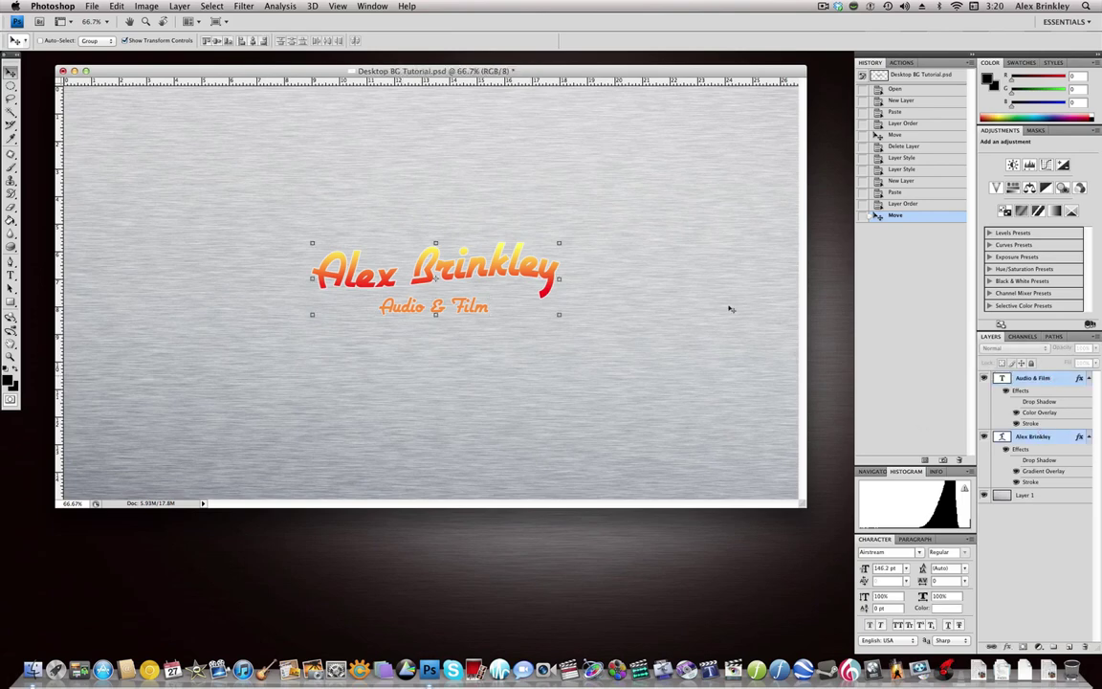
{"action": "key", "text": "z"}
{"action": "left_click", "coordinate": [644, 272], "text": "alt"}
{"action": "key", "text": "v"}
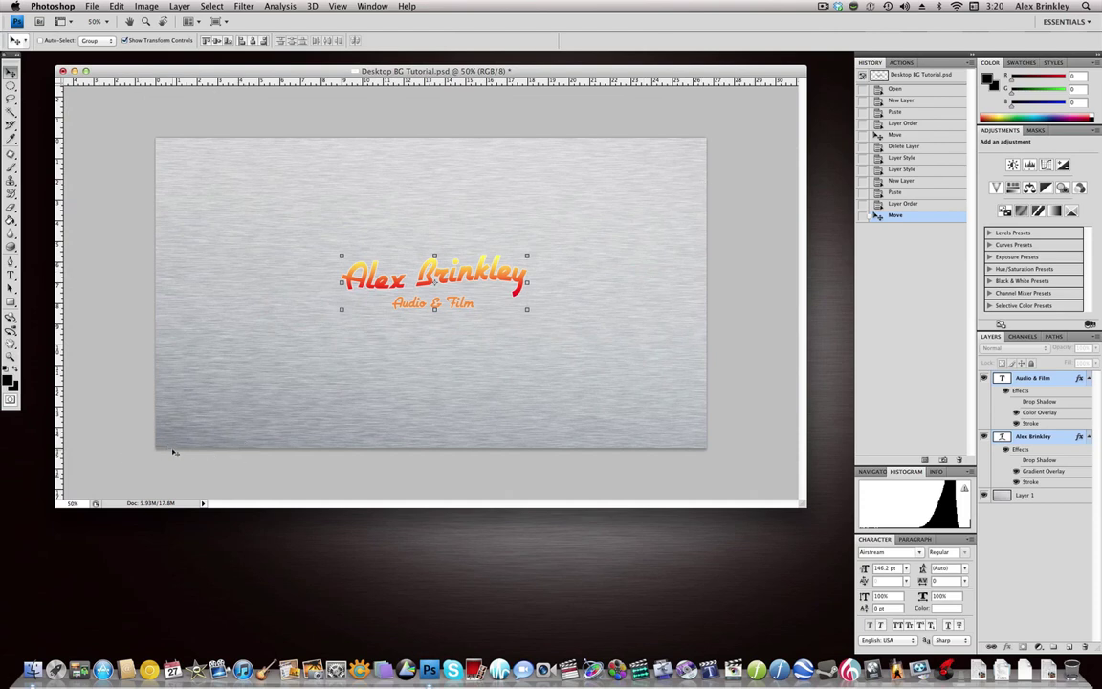
{"action": "left_click", "coordinate": [436, 286], "text": "ctrl"}
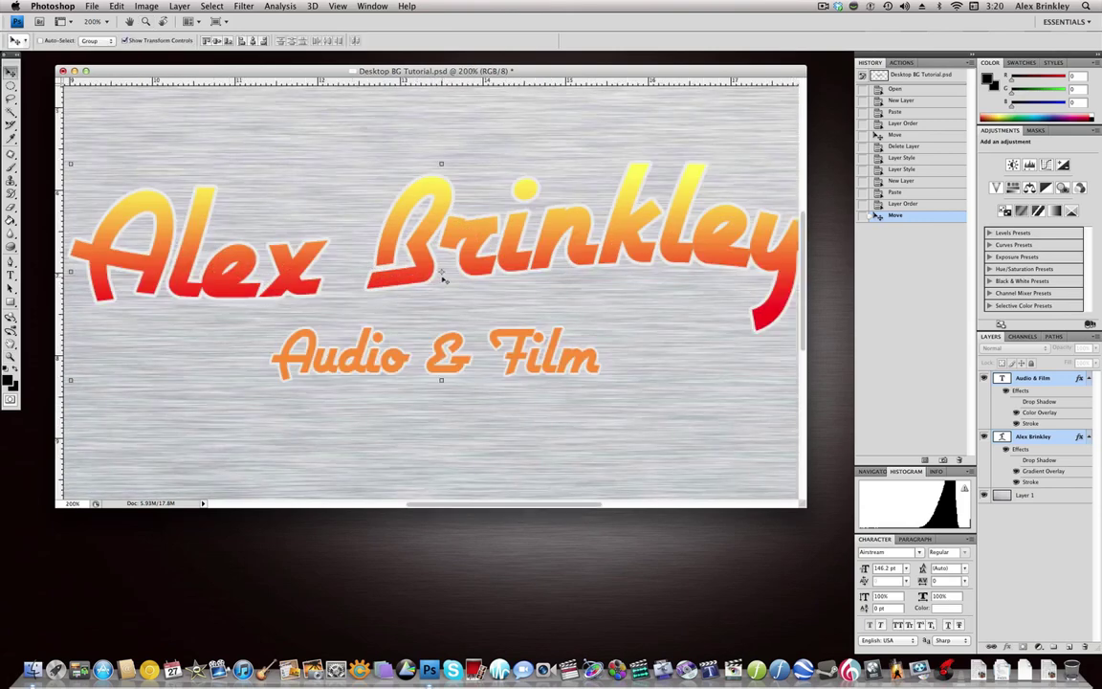
{"action": "left_click_drag", "start_coordinate": [455, 274], "coordinate": [450, 313]}
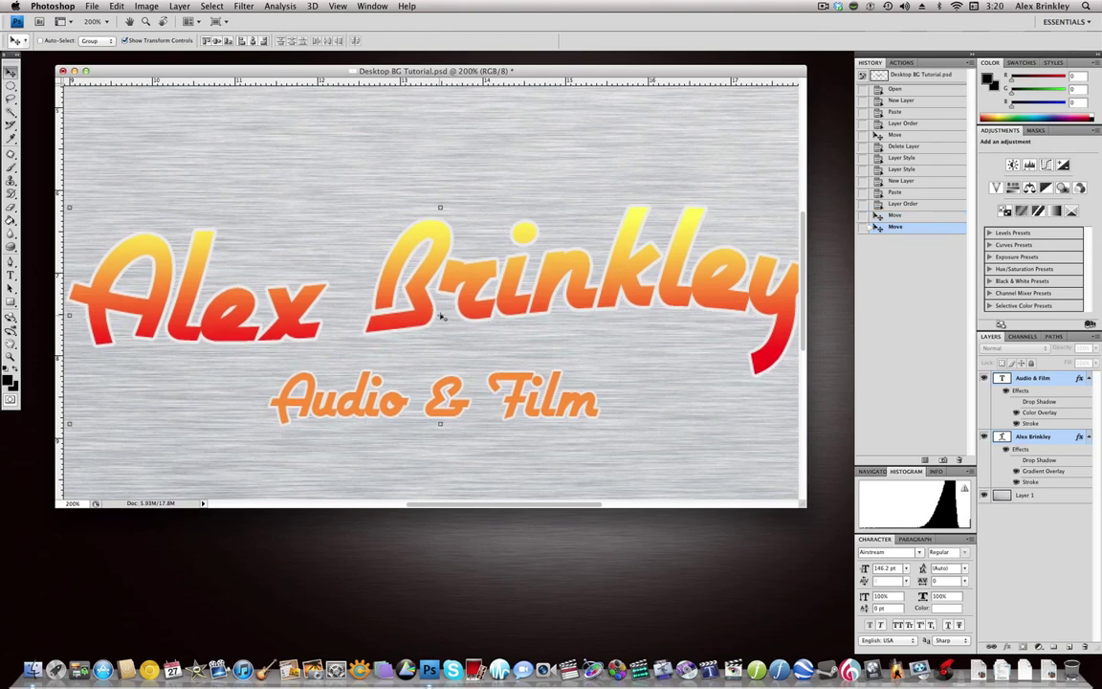
Shift both text lines slightly left, then zoom back out to 50% and deselect them
{"action": "left_click", "coordinate": [219, 266], "text": "alt"}
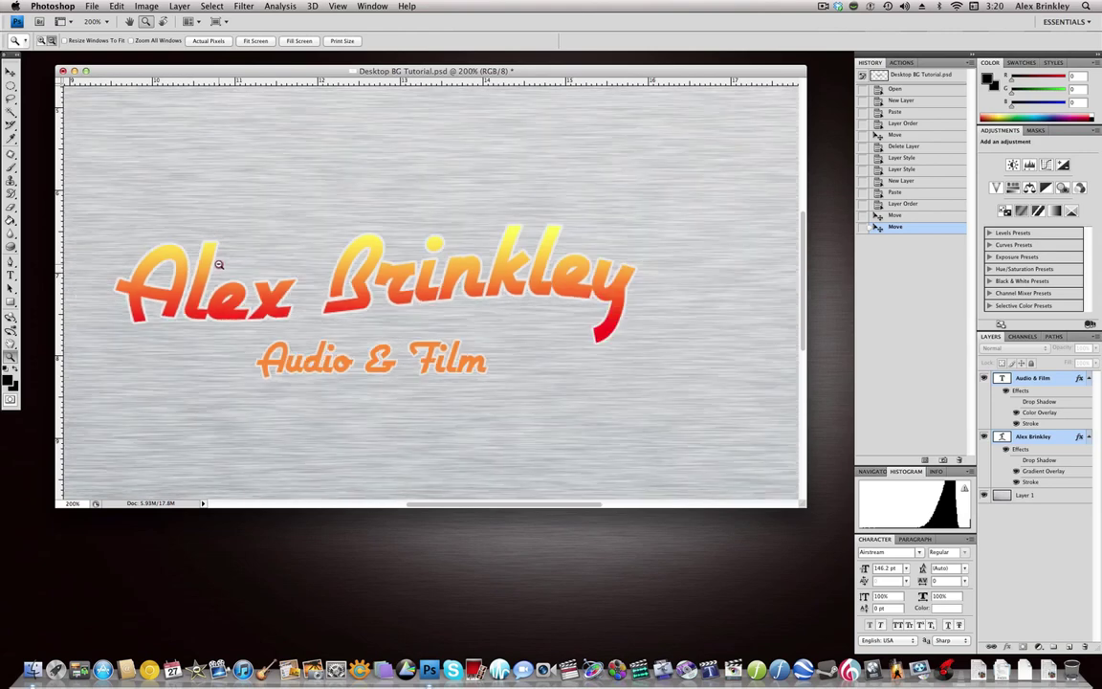
{"action": "key", "text": "z"}
{"action": "left_click", "coordinate": [305, 280]}
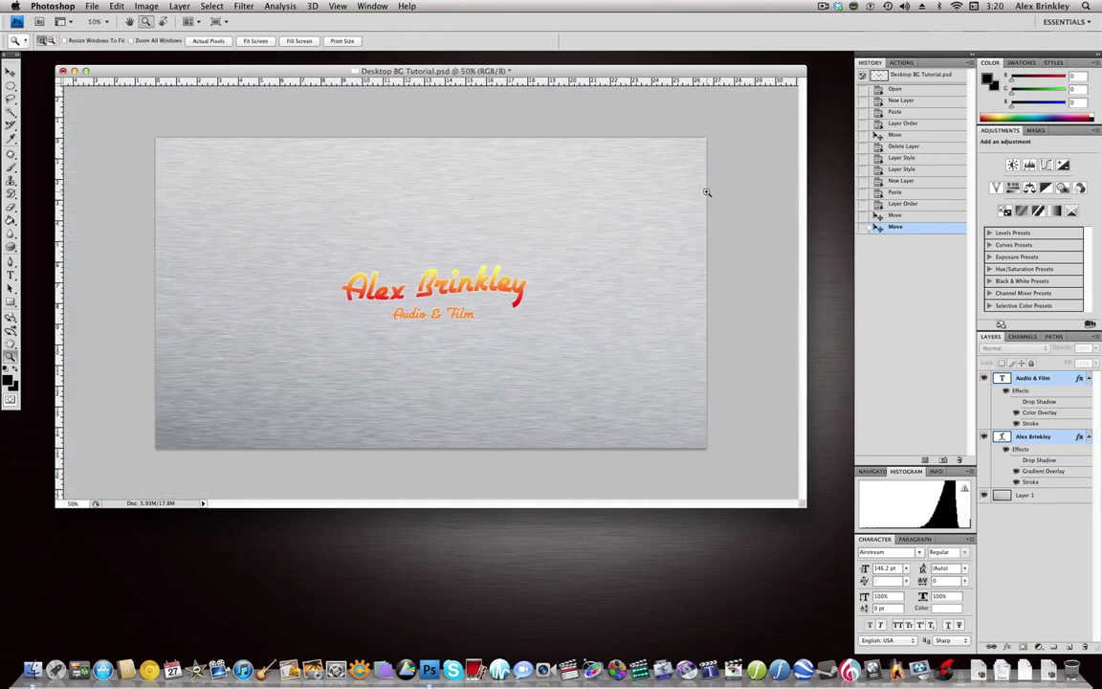
{"action": "key", "text": "v"}
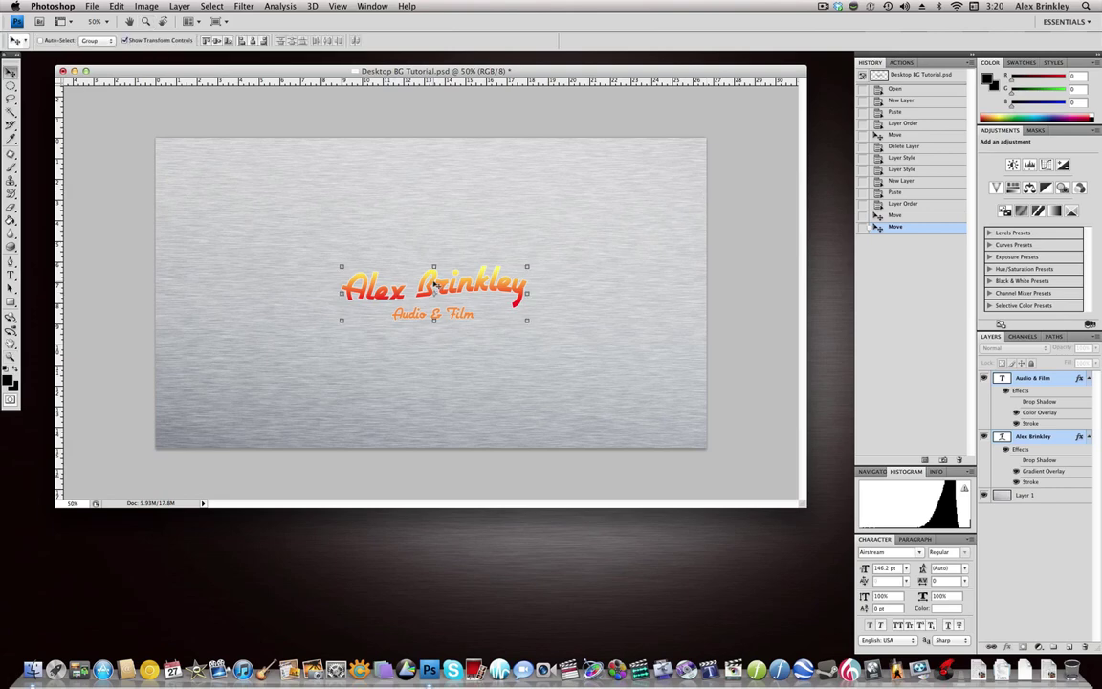
{"action": "key", "text": "z"}
{"action": "left_click_drag", "start_coordinate": [434, 284], "coordinate": [440, 335]}
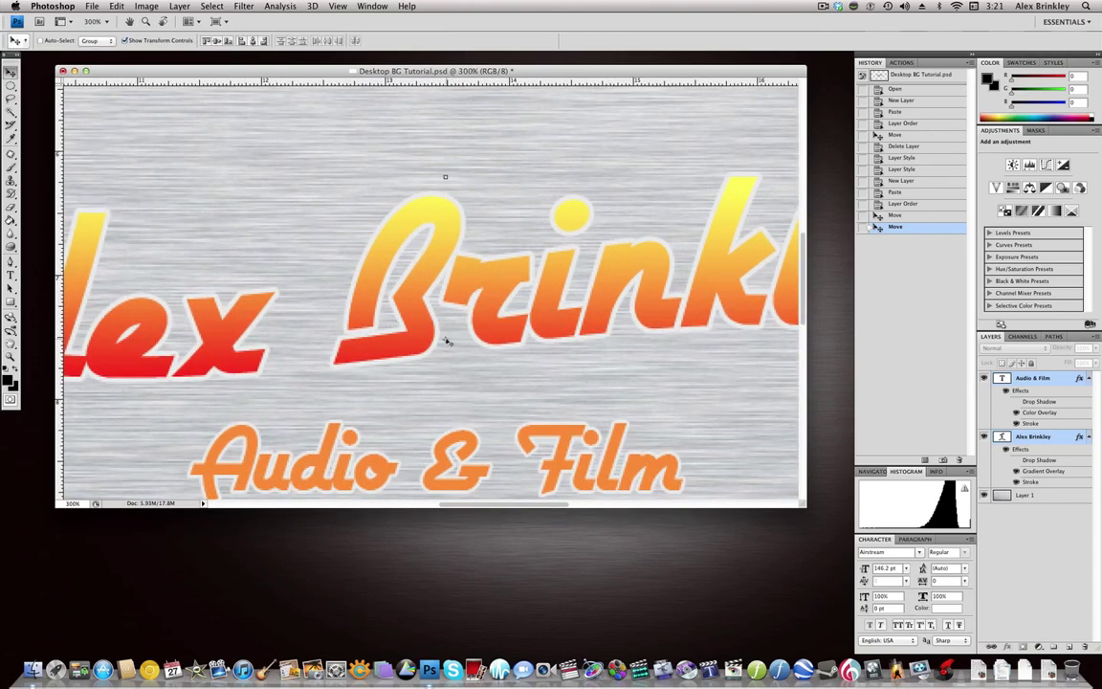
{"action": "left_click_drag", "start_coordinate": [448, 315], "coordinate": [431, 316]}
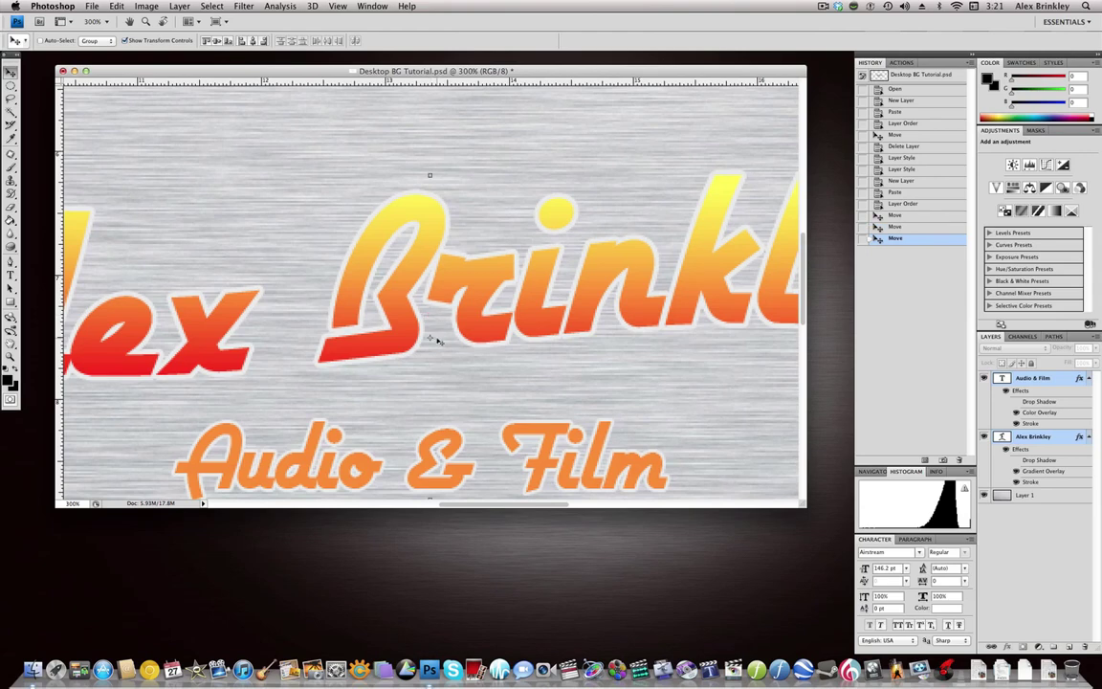
{"action": "key", "text": "z"}
{"action": "left_click", "coordinate": [437, 338], "text": "alt"}
{"action": "left_click", "coordinate": [437, 339], "text": "alt"}
{"action": "left_click", "coordinate": [438, 338], "text": "alt"}
{"action": "left_click", "coordinate": [438, 338], "text": "alt"}
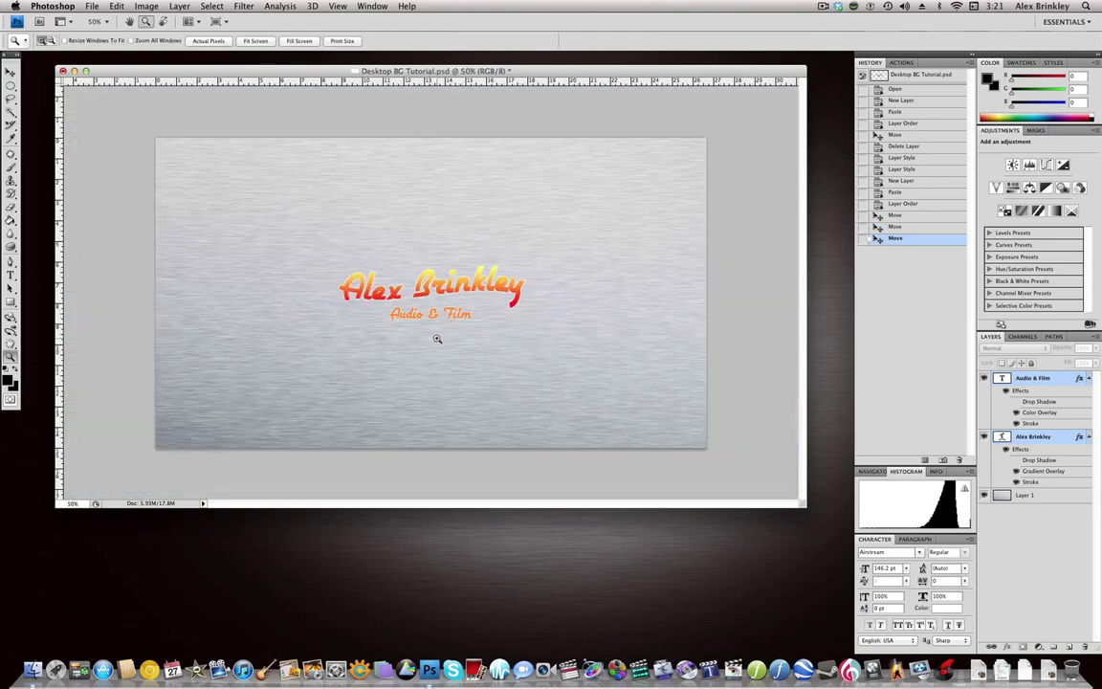
{"action": "key", "text": "v"}
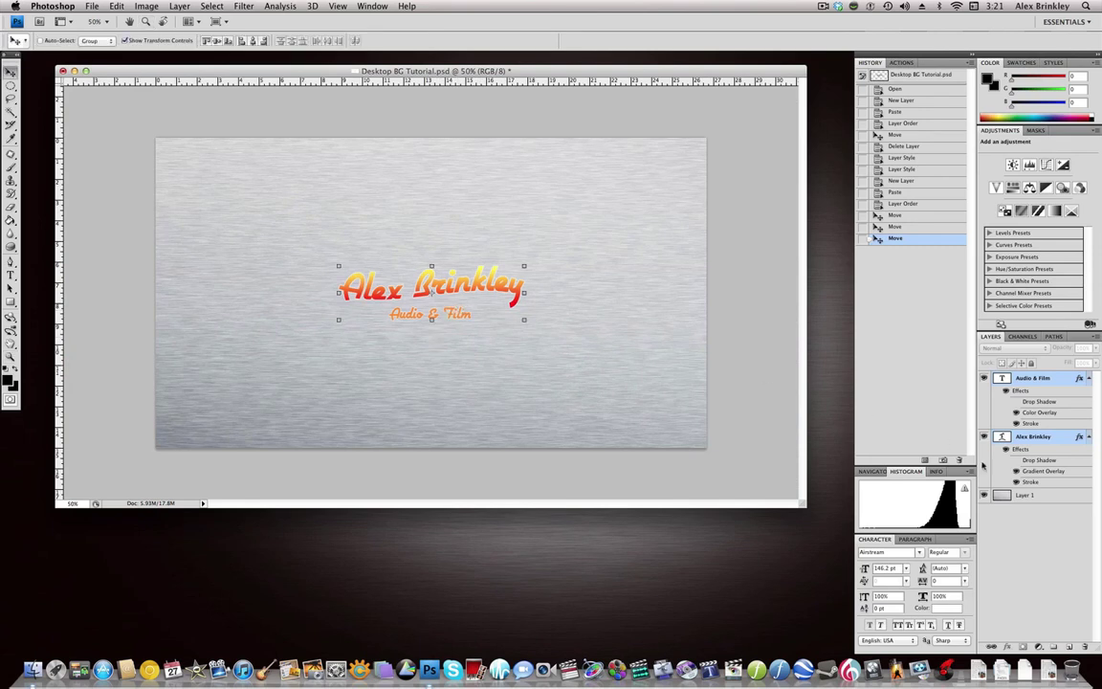
{"action": "left_click", "coordinate": [1053, 568]}
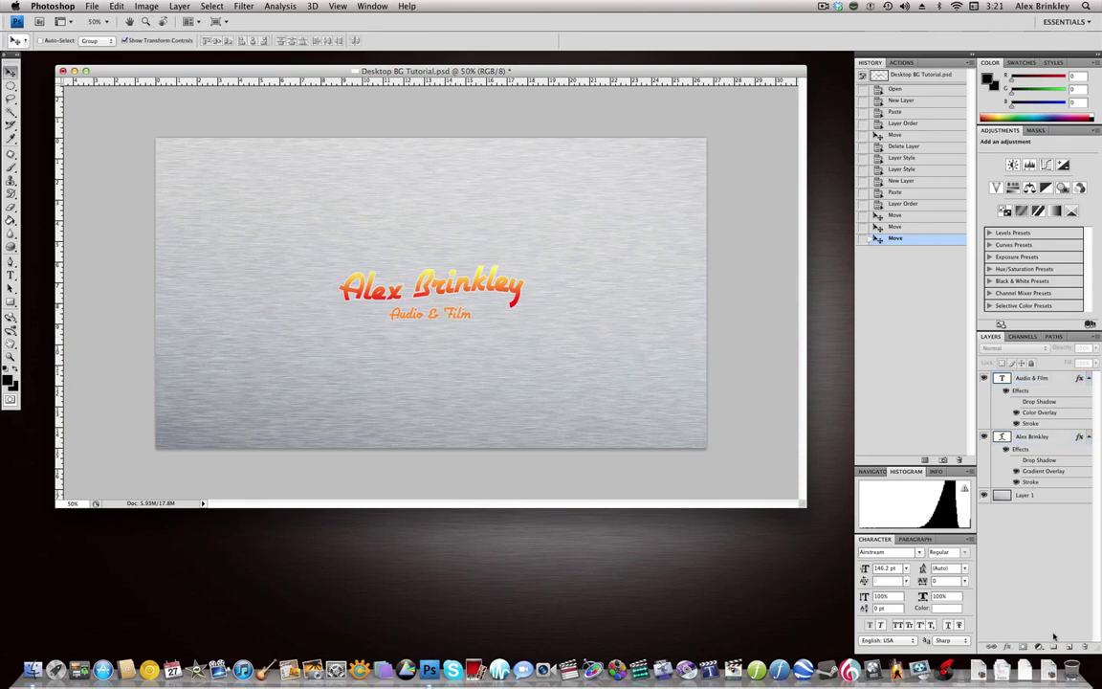
Add Layer 2 above the metal layer and cover the whole canvas with a black rectangle
{"action": "key", "text": "alt+shift+super+n"}
{"action": "left_click_drag", "start_coordinate": [1056, 384], "coordinate": [1056, 502]}
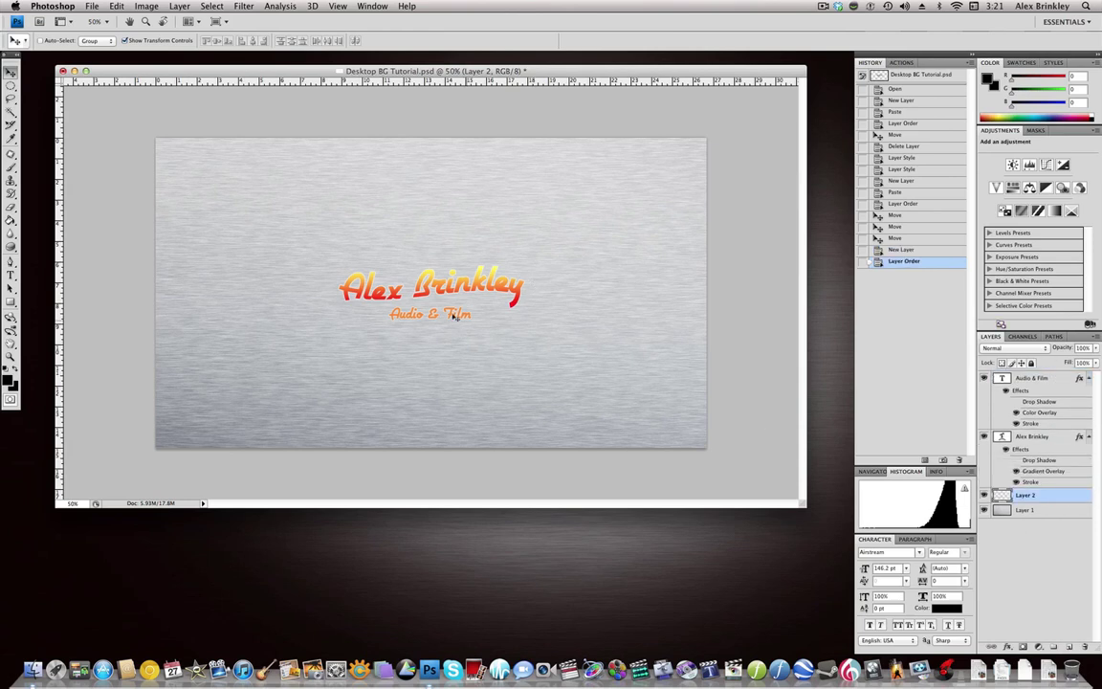
{"action": "left_click", "coordinate": [10, 300]}
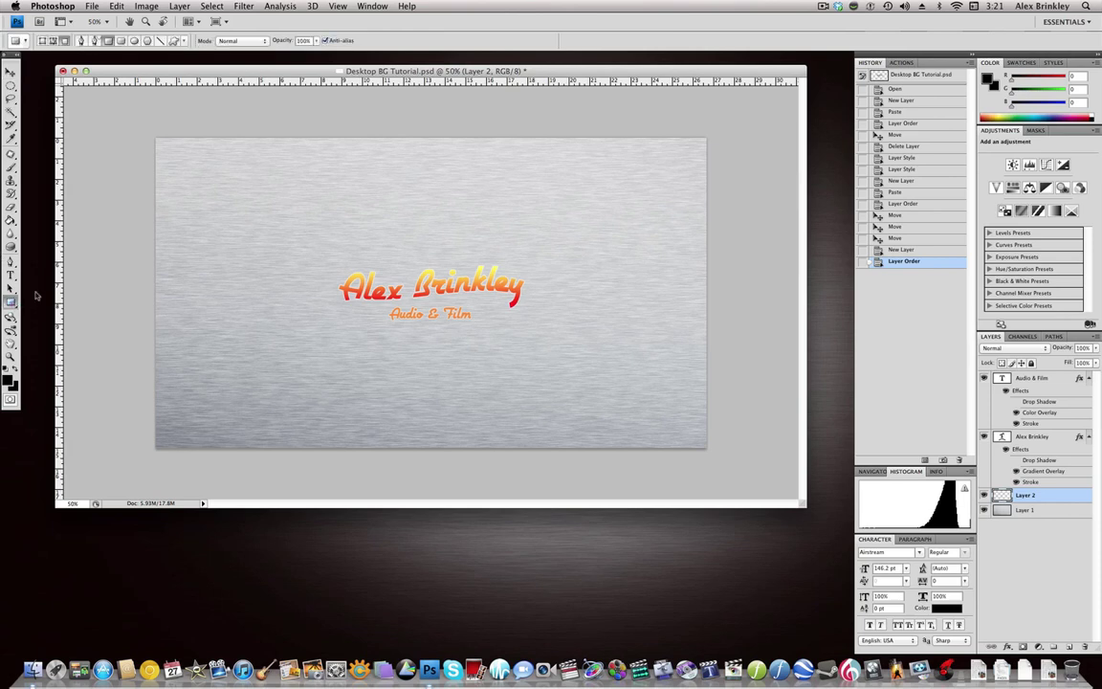
{"action": "left_click_drag", "start_coordinate": [150, 135], "coordinate": [715, 452]}
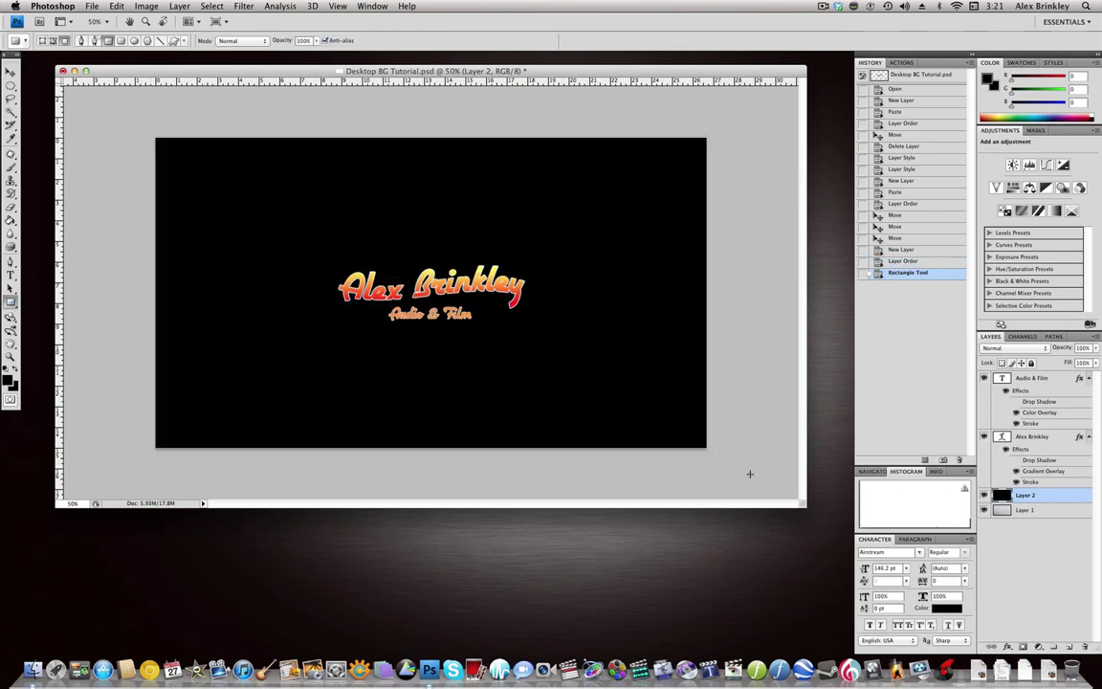
{"action": "left_click", "coordinate": [1038, 535]}
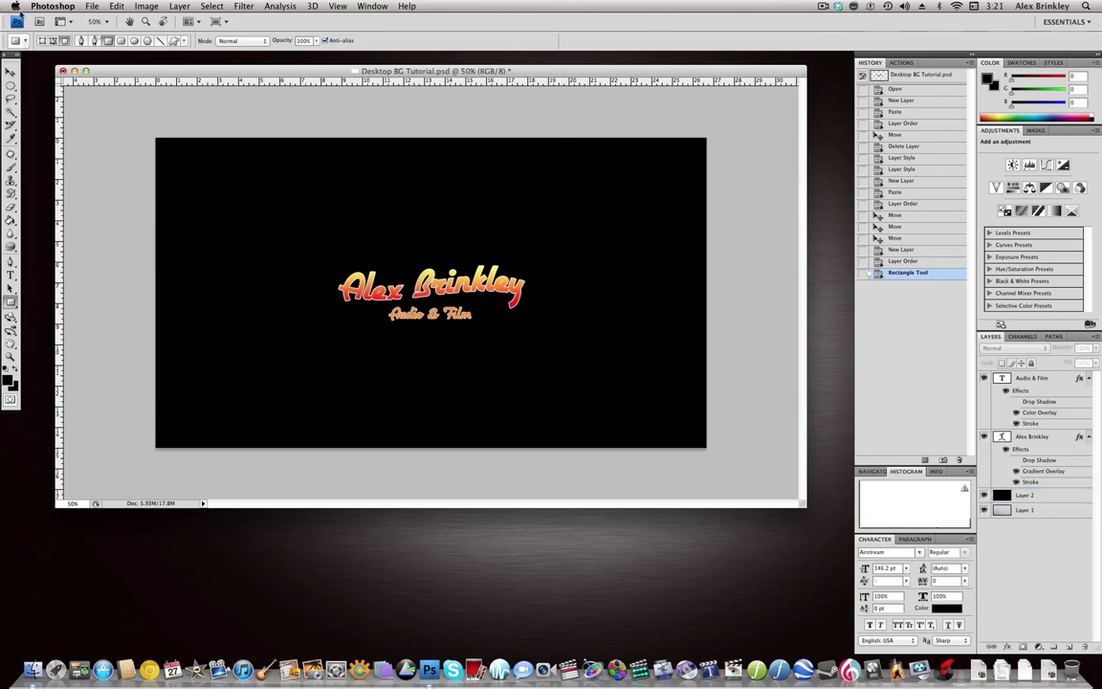
Draw a wide elliptical marquee around the Alex Brinkley and Audio & Film text
{"action": "left_click_drag", "start_coordinate": [11, 84], "coordinate": [106, 101]}
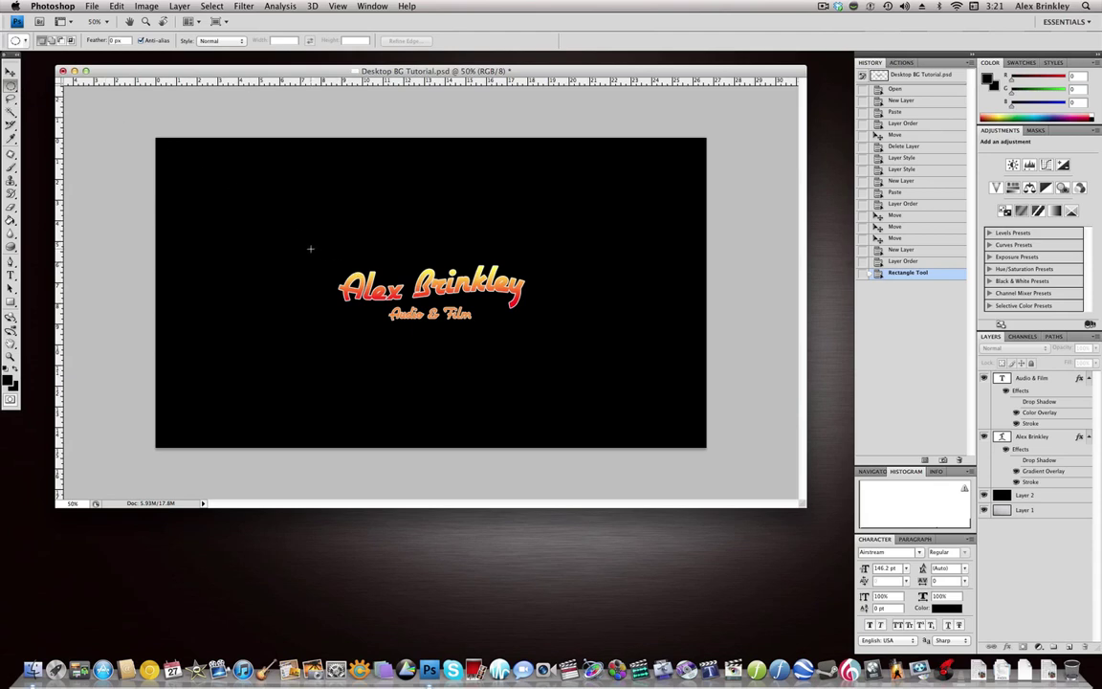
{"action": "left_click_drag", "start_coordinate": [259, 189], "coordinate": [607, 401]}
{"action": "key", "text": "super+z"}
{"action": "left_click_drag", "start_coordinate": [466, 332], "coordinate": [551, 335]}
{"action": "left_click_drag", "start_coordinate": [554, 333], "coordinate": [553, 334]}
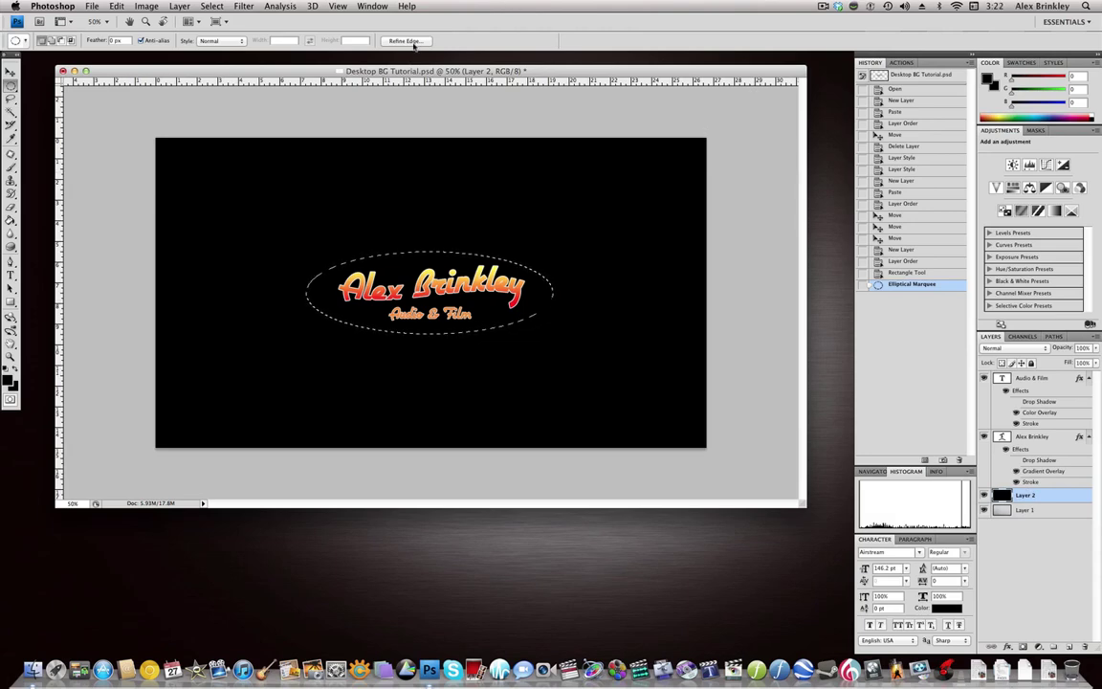
Refine the oval selection's edge with a 200.3 px feather and +38% expansion
{"action": "left_click", "coordinate": [411, 42]}
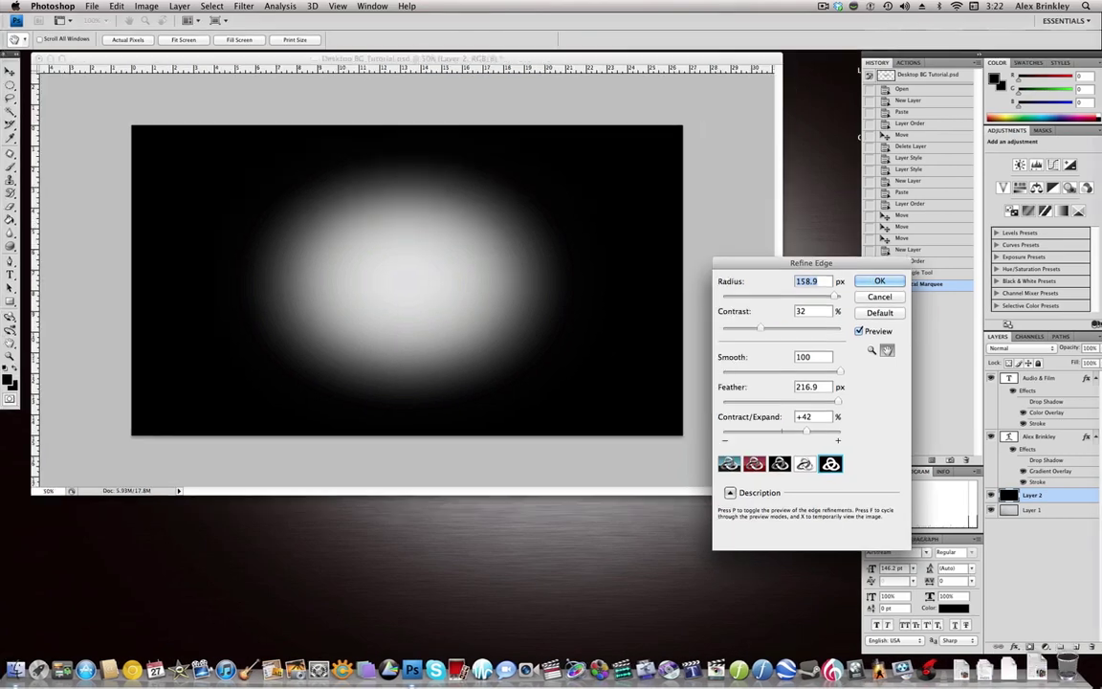
{"action": "key", "text": "F11"}
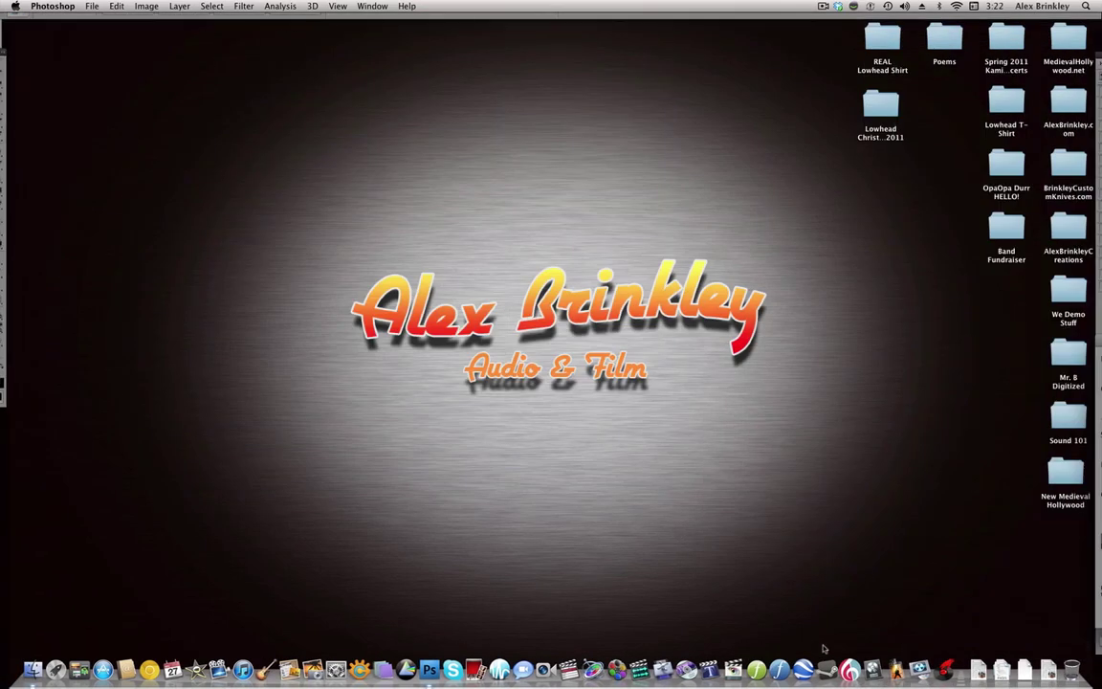
{"action": "key", "text": "F11"}
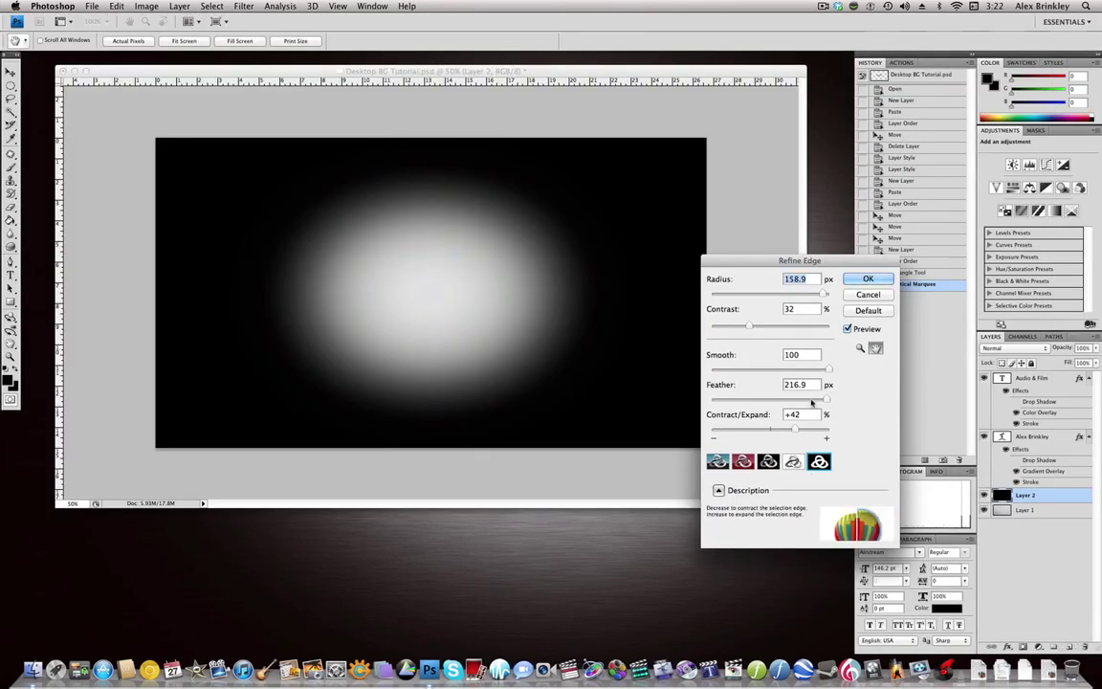
{"action": "left_click_drag", "start_coordinate": [826, 399], "coordinate": [826, 400]}
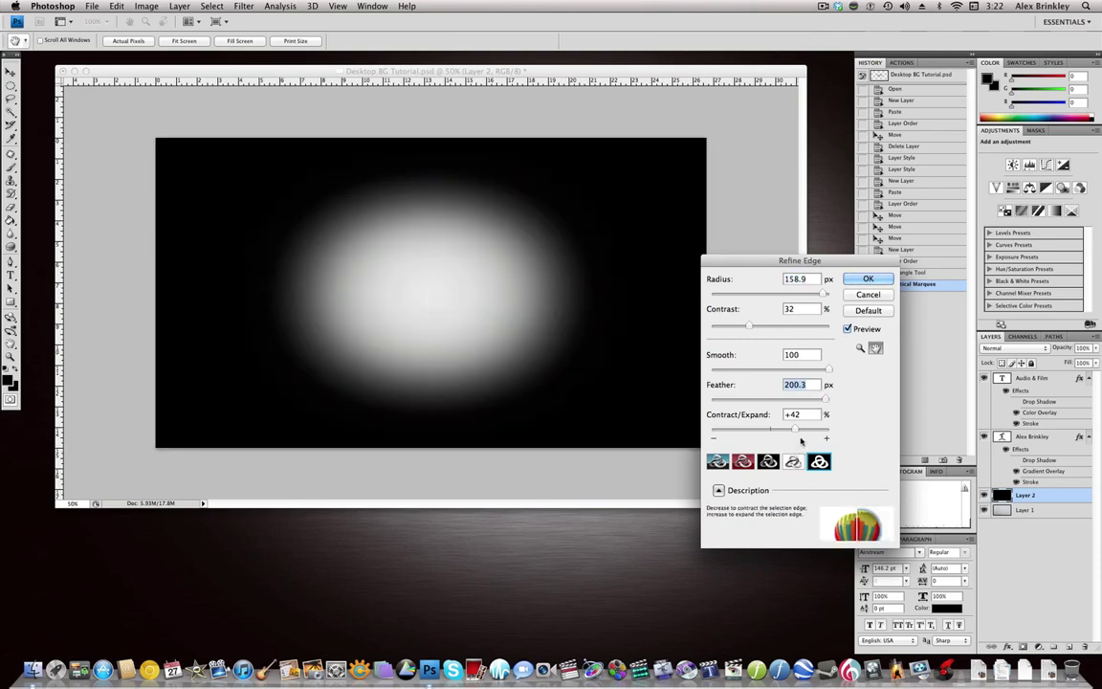
{"action": "mouse_move", "coordinate": [794, 429]}
{"action": "left_mouse_down"}
{"action": "mouse_move", "coordinate": [777, 432]}
{"action": "mouse_move", "coordinate": [810, 434]}
{"action": "mouse_move", "coordinate": [793, 436]}
{"action": "left_mouse_up"}
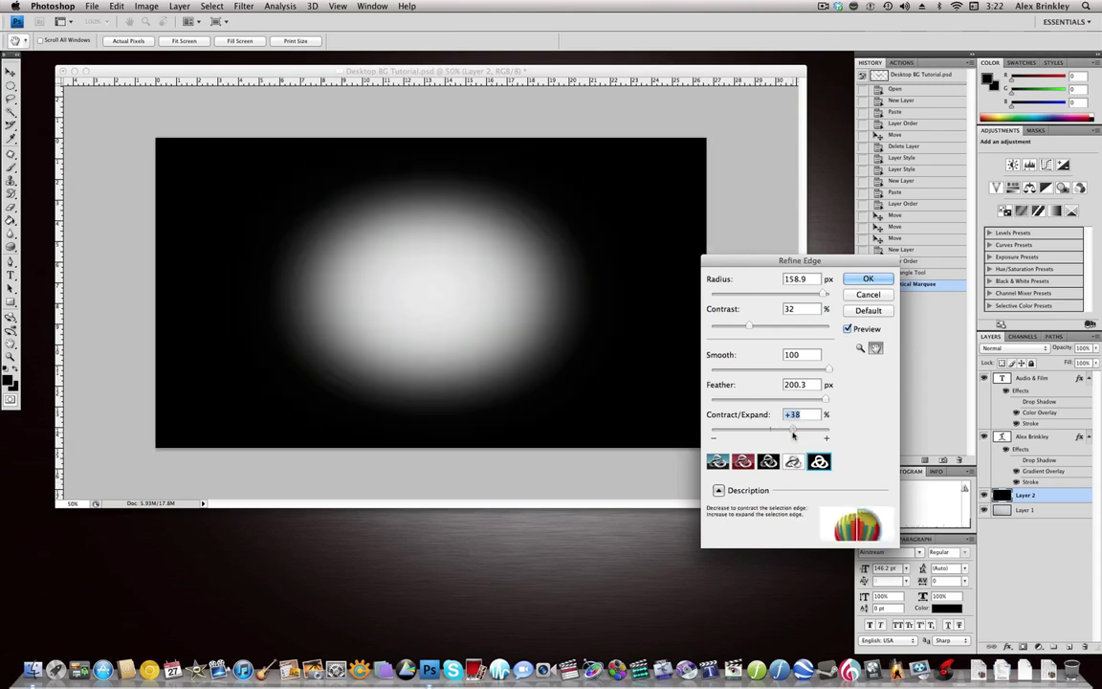
Delete the feathered oval from black Layer 2, drop the selection, and zoom back to 50%
{"action": "left_click", "coordinate": [868, 278]}
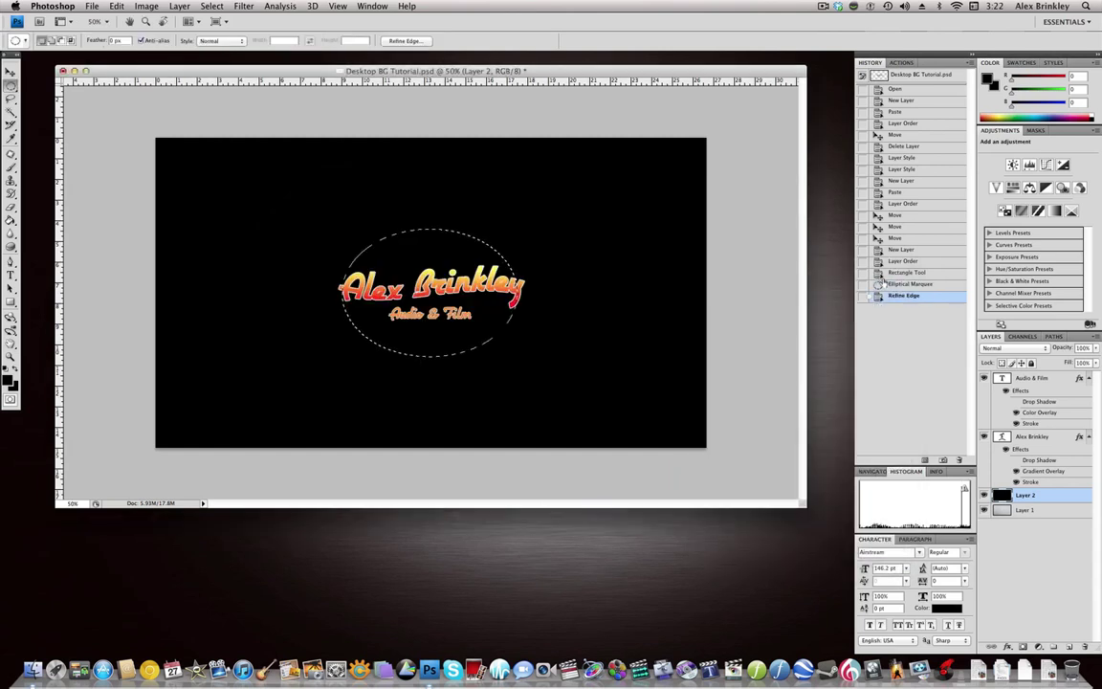
{"action": "key", "text": "Delete"}
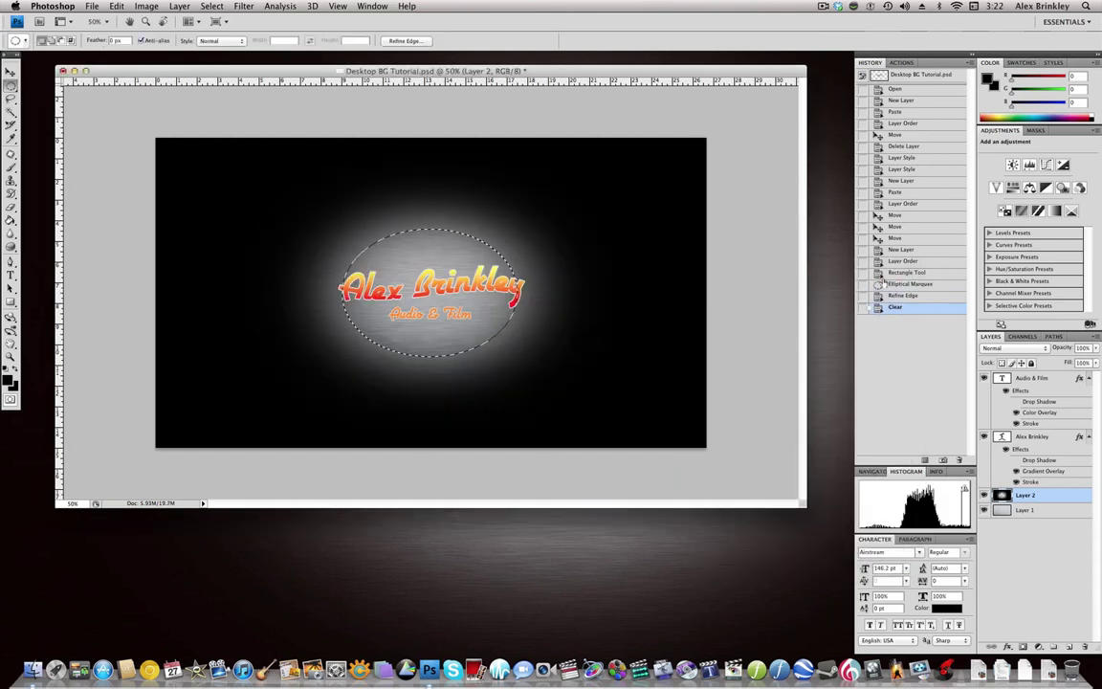
{"action": "key", "text": "v"}
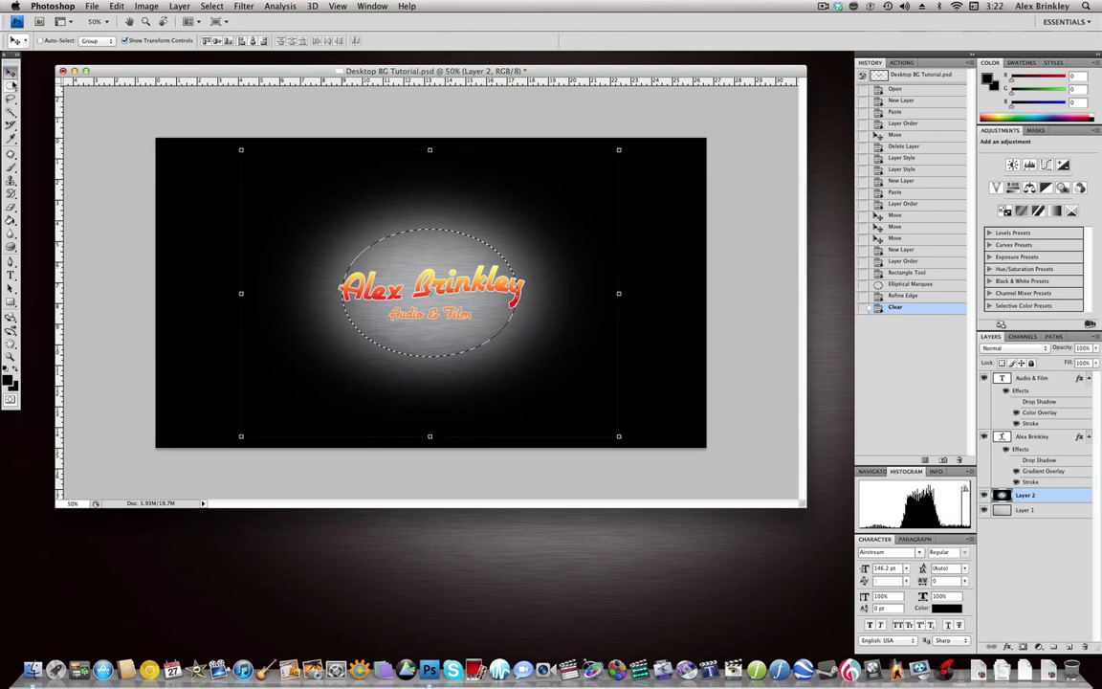
{"action": "key", "text": "m"}
{"action": "right_click", "coordinate": [288, 206]}
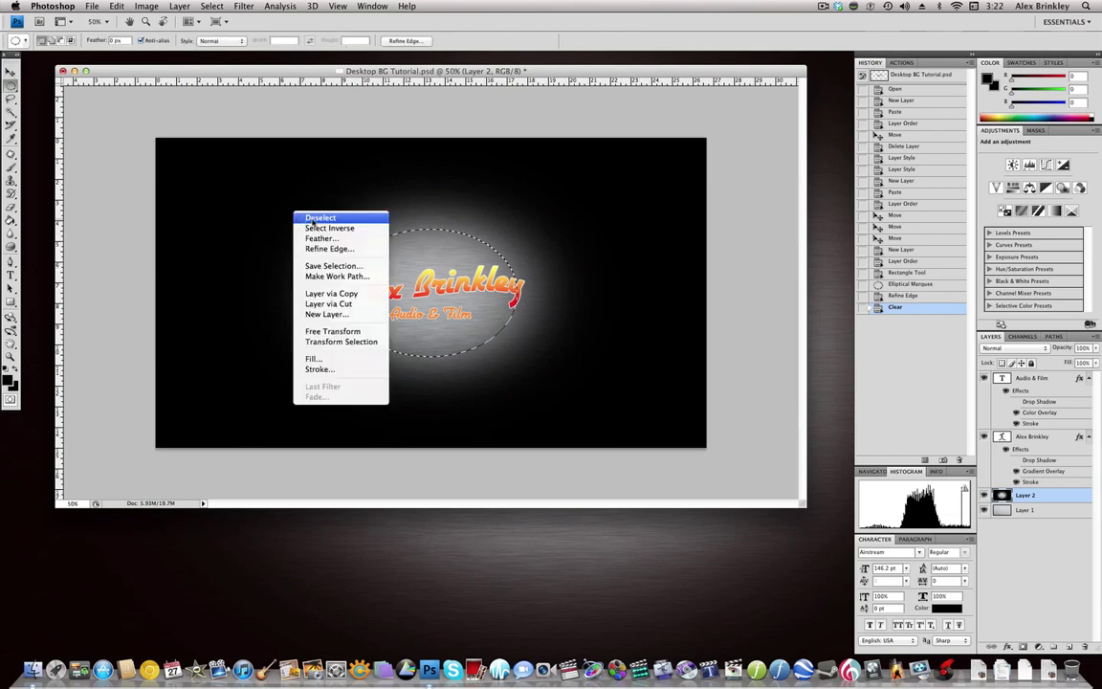
{"action": "key", "text": "Escape"}
{"action": "key", "text": "ctrl+d"}
{"action": "key", "text": "z"}
{"action": "left_click", "coordinate": [467, 316]}
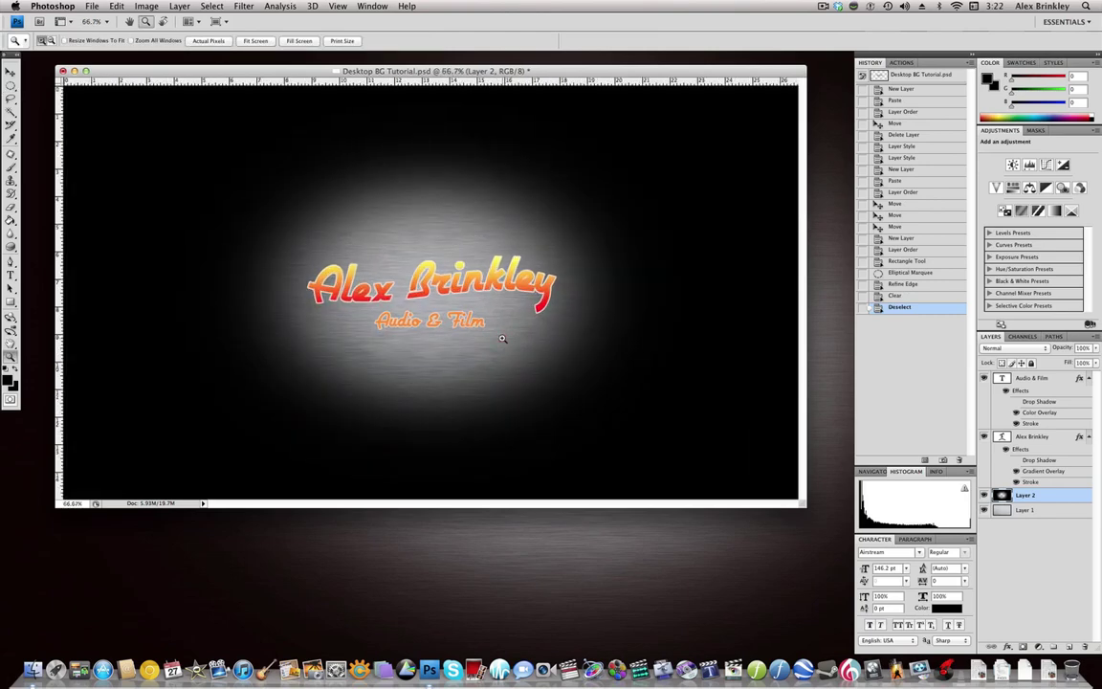
{"action": "left_click", "coordinate": [431, 258], "text": "alt"}
{"action": "left_click", "coordinate": [430, 258], "text": "alt"}
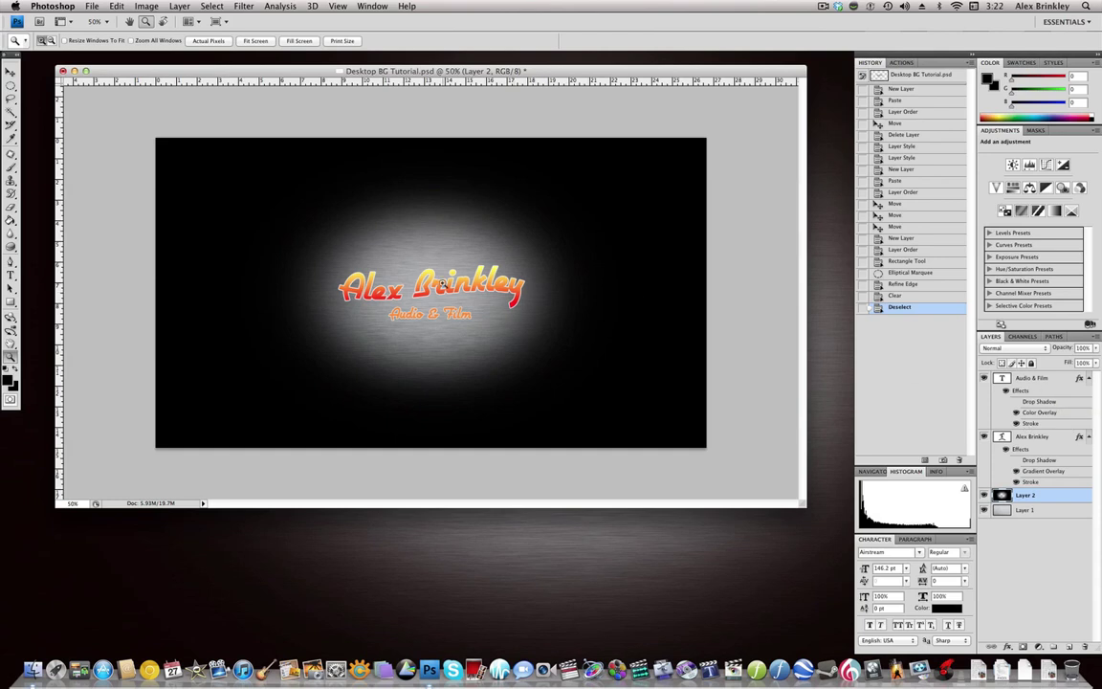
Give Audio & Film a drop shadow at 75% opacity, 97° angle and 20 px distance
{"action": "double_click", "coordinate": [1056, 390]}
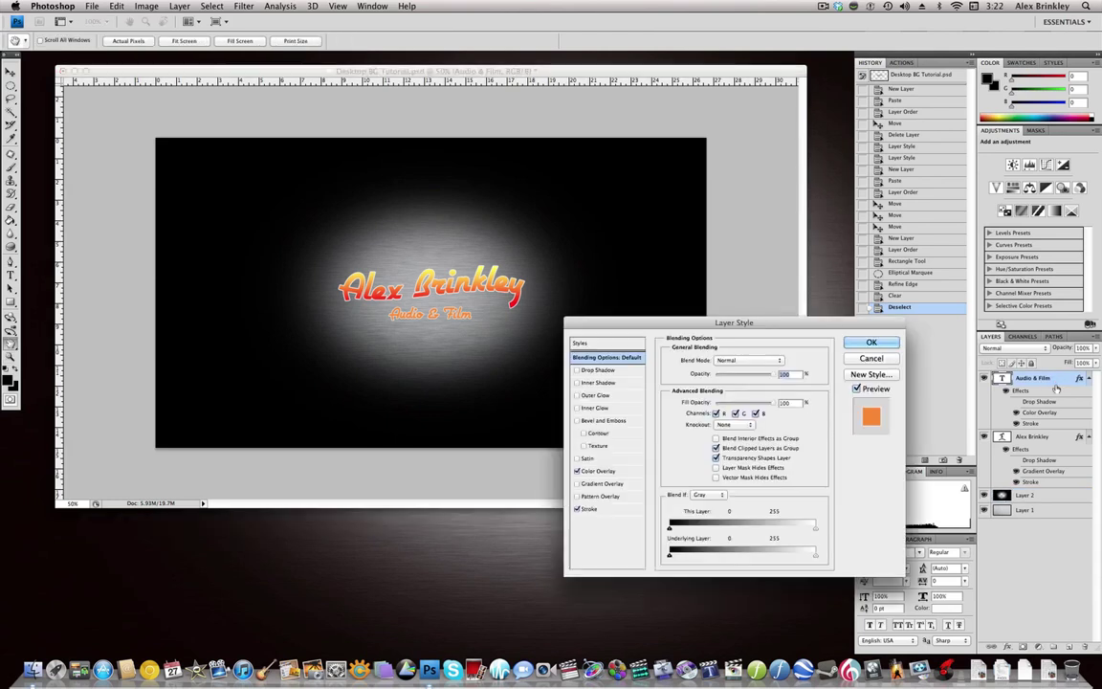
{"action": "left_click", "coordinate": [595, 370]}
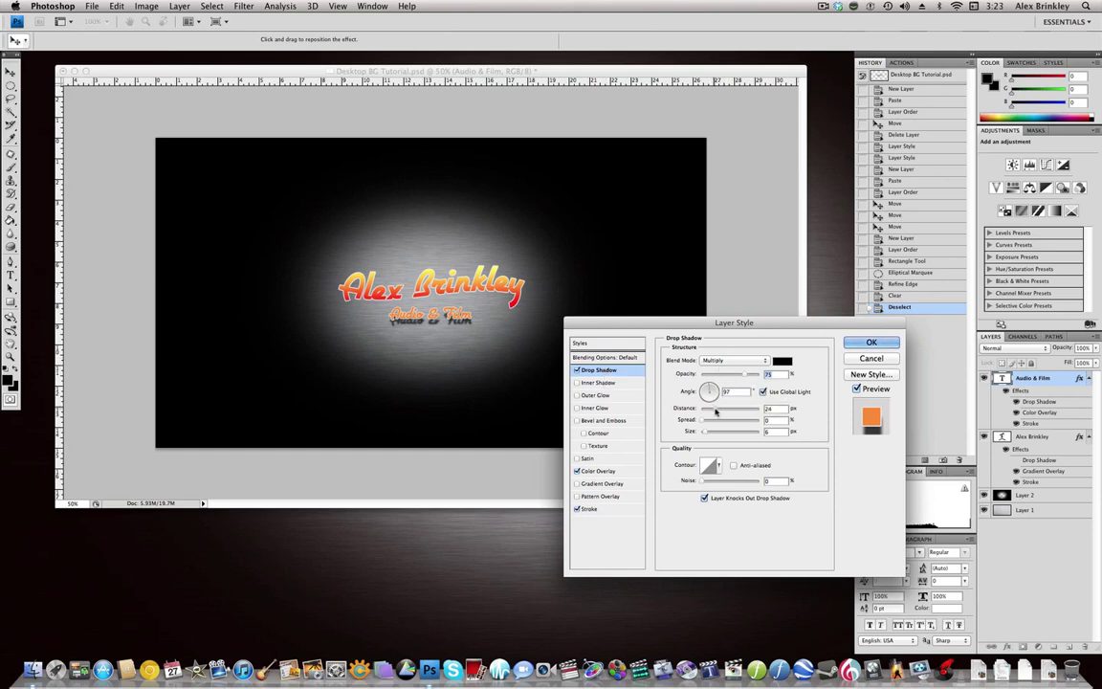
{"action": "left_click_drag", "start_coordinate": [710, 409], "coordinate": [713, 409]}
{"action": "key", "text": "Return"}
{"action": "key", "text": "z"}
{"action": "double_click", "coordinate": [1053, 437]}
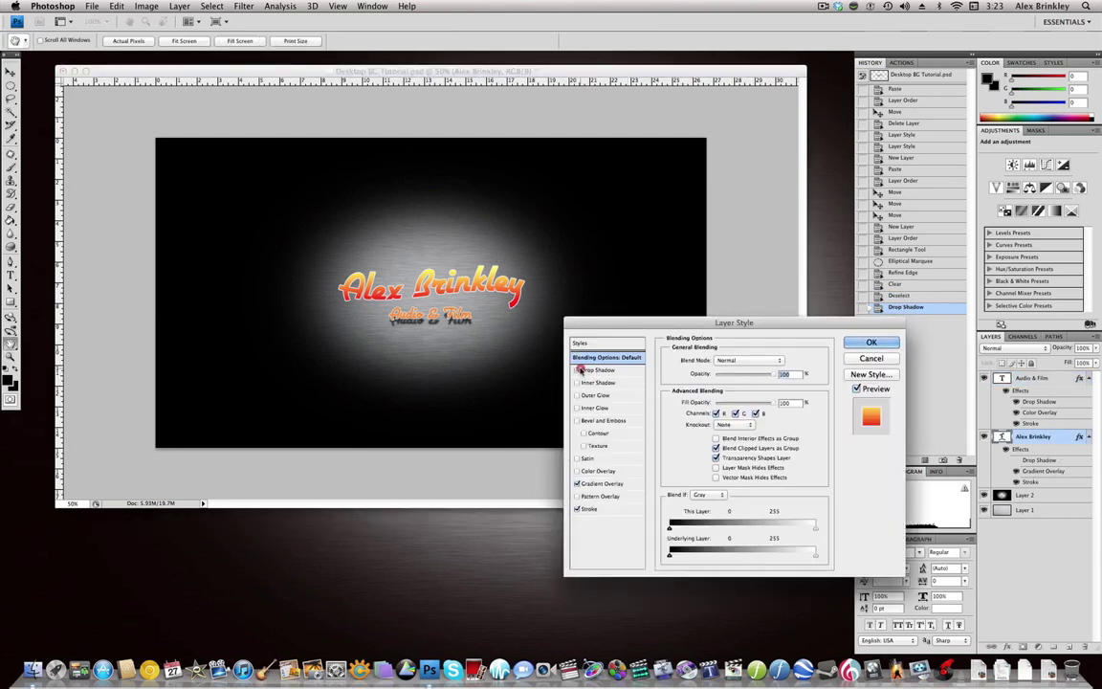
{"action": "left_click", "coordinate": [577, 369]}
{"action": "left_click", "coordinate": [872, 345]}
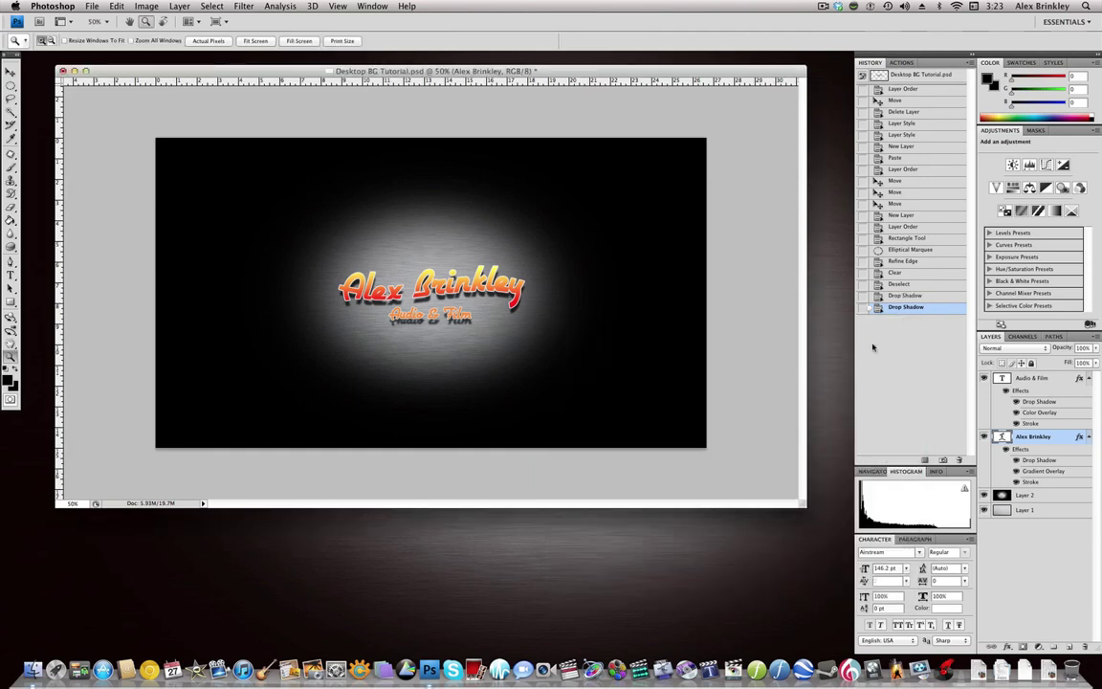